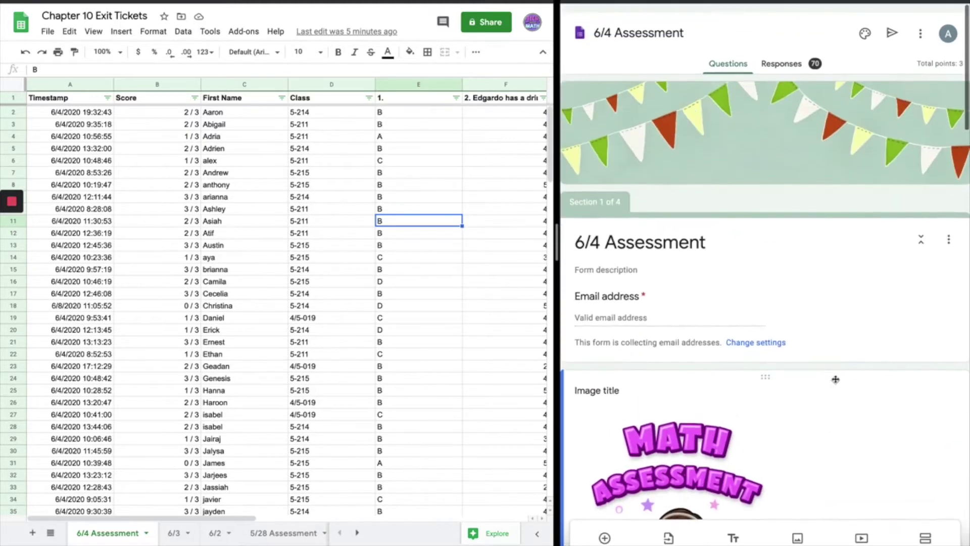
Examine the 6/4 Assessment form's opening section and the columns of the response sheet, including First Name, Class and question 1.
{"action": "scroll", "coordinate": [828, 392], "scroll_direction": "down", "scroll_amount": 5}
{"action": "scroll", "coordinate": [797, 349], "scroll_direction": "up", "scroll_amount": 5}
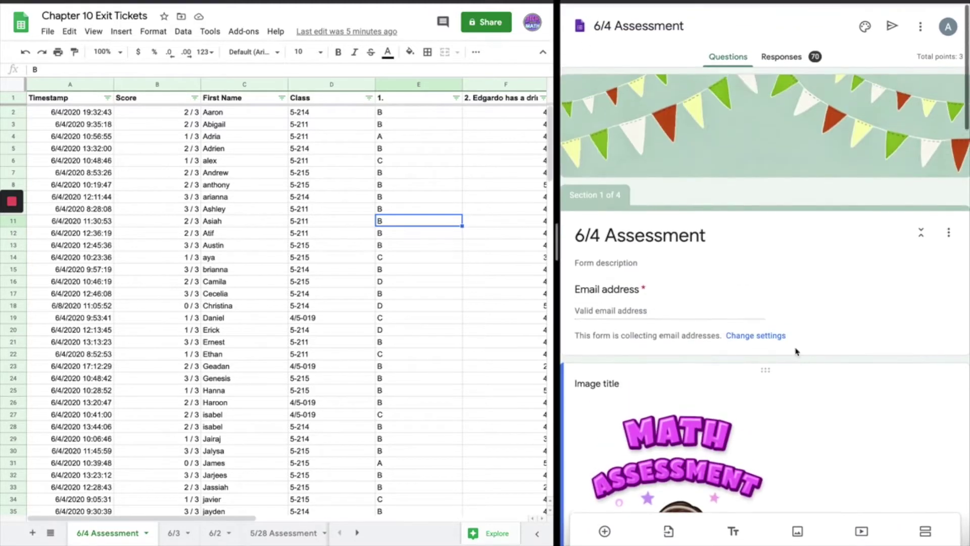
{"action": "left_click", "coordinate": [648, 310]}
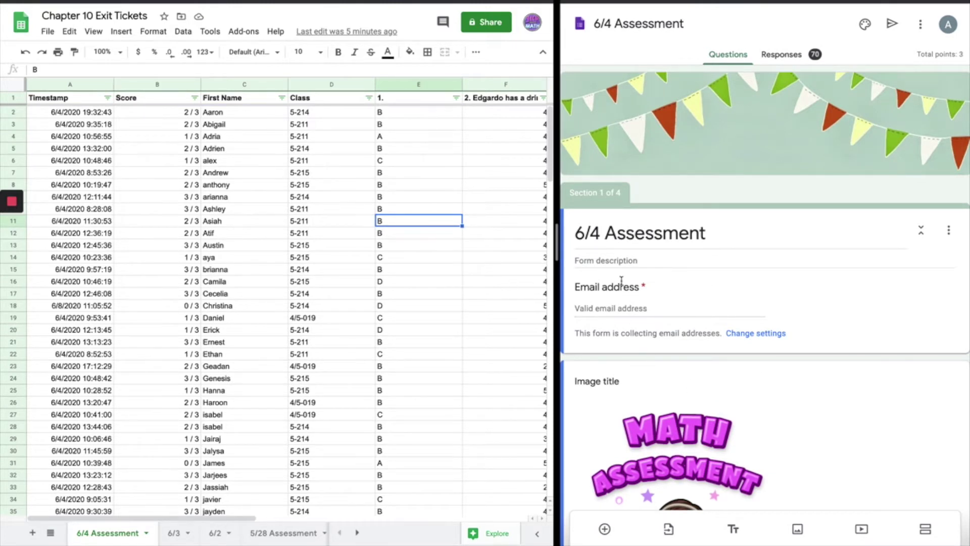
{"action": "scroll", "coordinate": [364, 238], "scroll_direction": "right", "scroll_amount": 2}
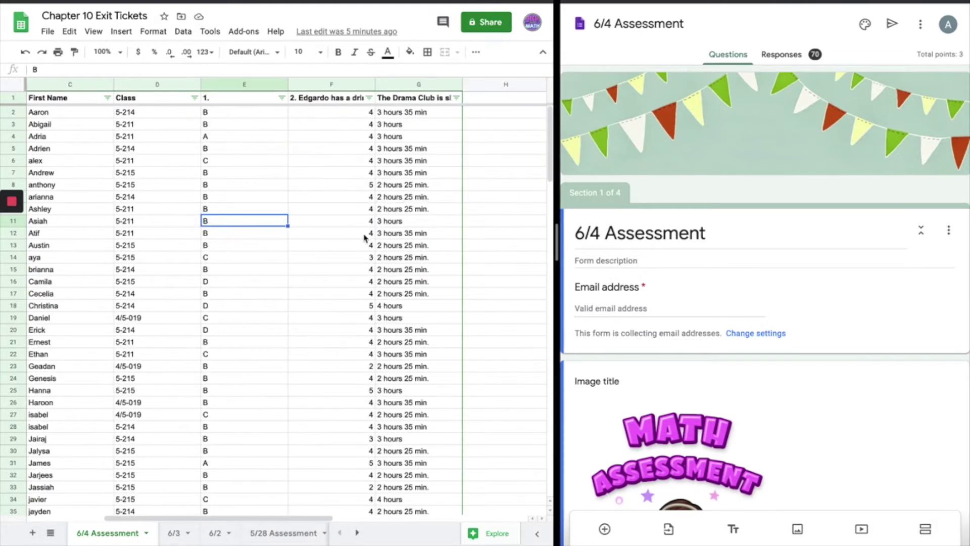
{"action": "scroll", "coordinate": [321, 231], "scroll_direction": "left", "scroll_amount": 2}
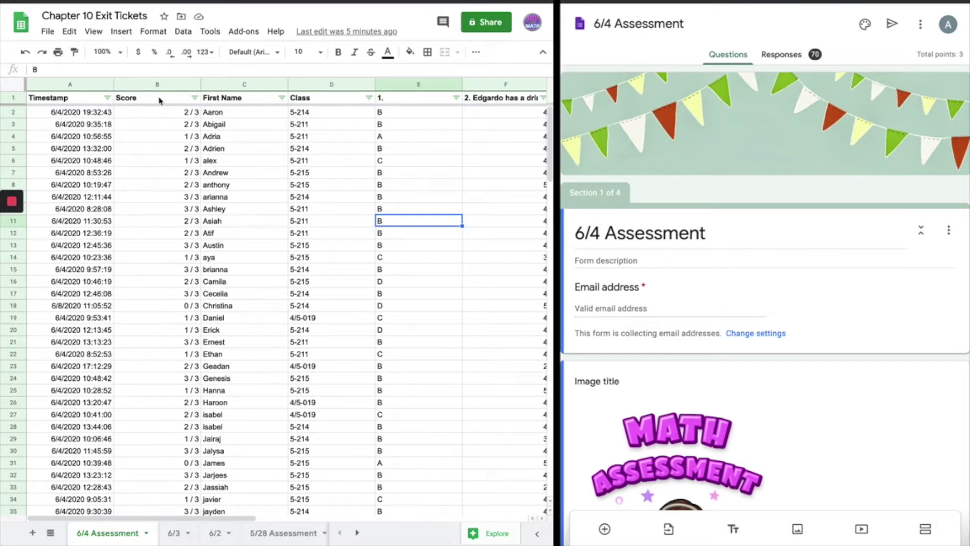
{"action": "left_click", "coordinate": [235, 98]}
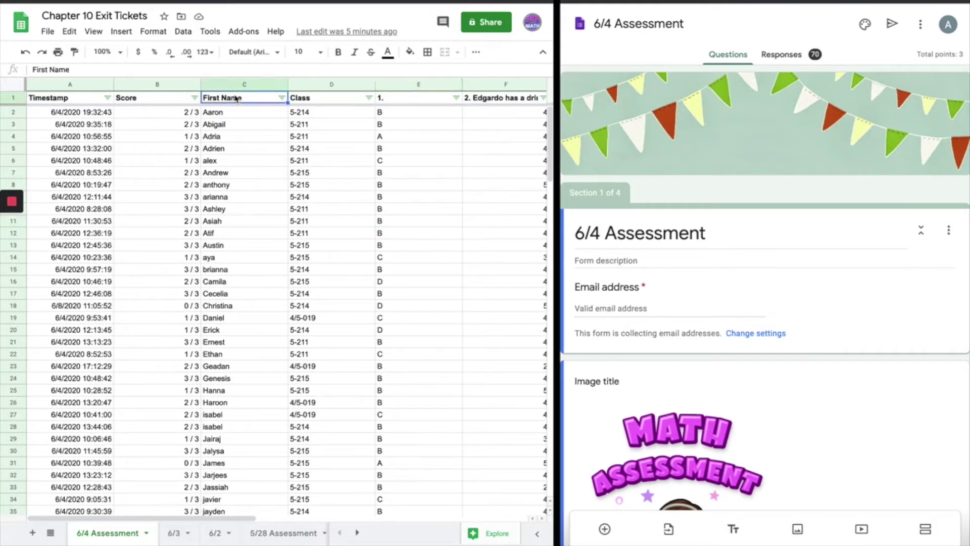
{"action": "left_click", "coordinate": [307, 99]}
{"action": "left_click", "coordinate": [435, 101]}
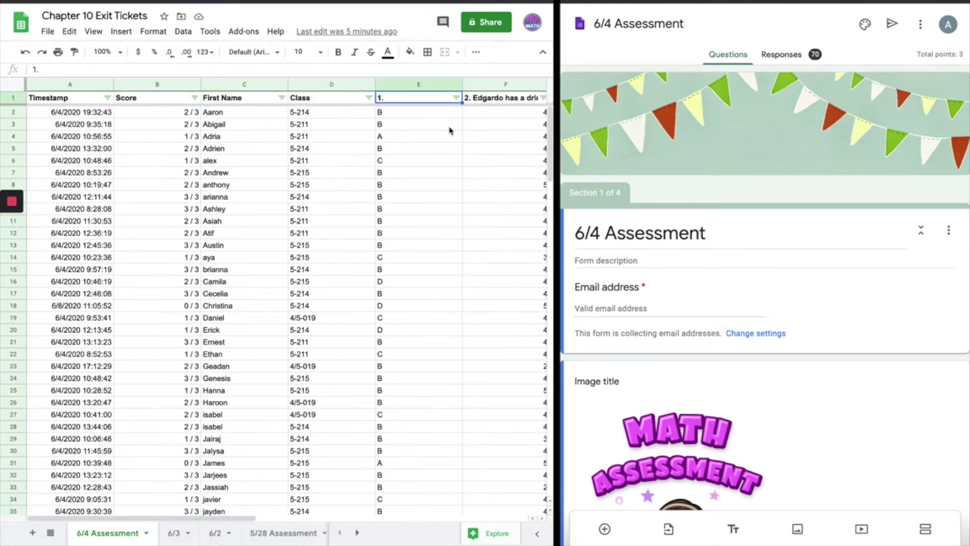
{"action": "scroll", "coordinate": [449, 130], "scroll_direction": "right", "scroll_amount": 5}
{"action": "scroll", "coordinate": [433, 123], "scroll_direction": "left", "scroll_amount": 5}
Turn the filter on the response table off and back on.
{"action": "left_click", "coordinate": [476, 51]}
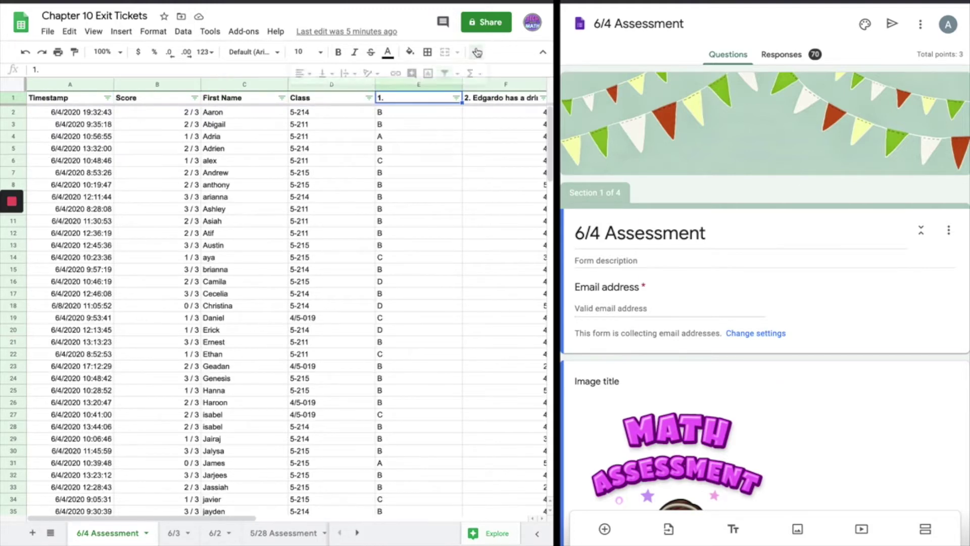
{"action": "left_click", "coordinate": [444, 75]}
{"action": "left_click", "coordinate": [444, 75]}
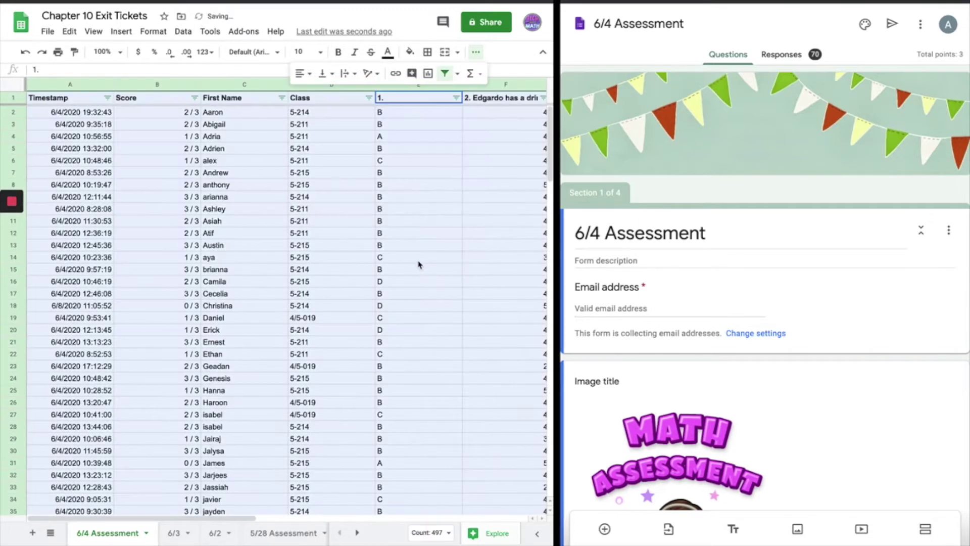
{"action": "left_click", "coordinate": [418, 258]}
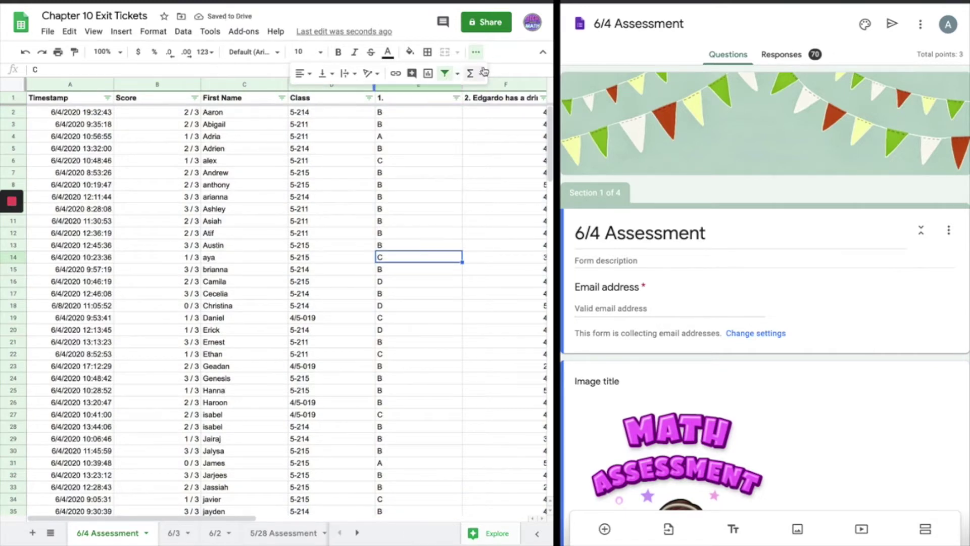
Enlarge the spreadsheet to show all response columns, and remove and recreate the filter on the header row.
{"action": "left_click_drag", "start_coordinate": [556, 224], "coordinate": [674, 224]}
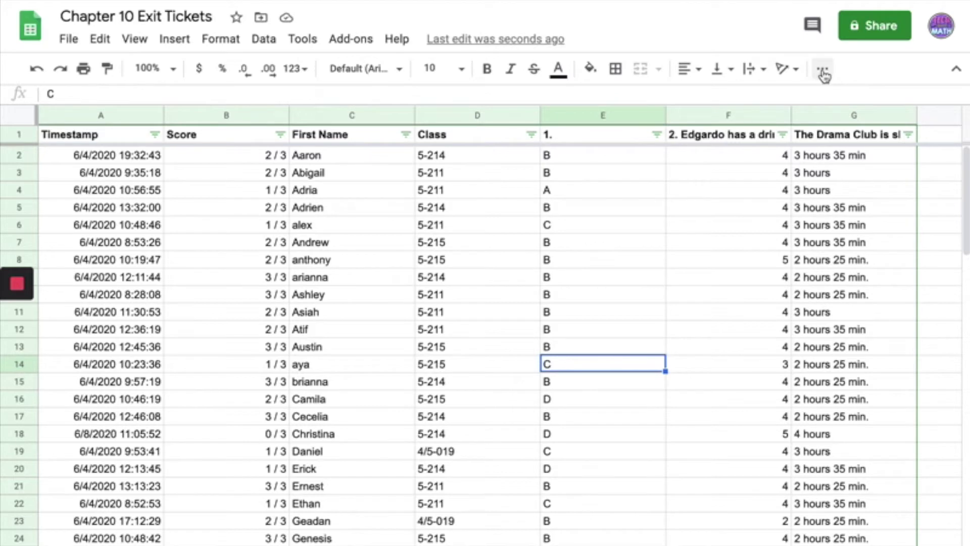
{"action": "left_click", "coordinate": [824, 75]}
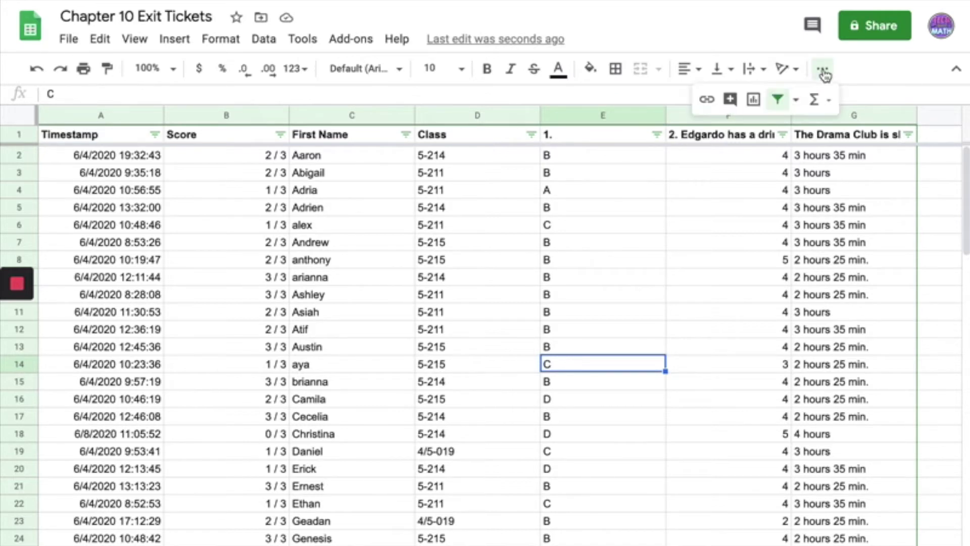
{"action": "left_click", "coordinate": [778, 101]}
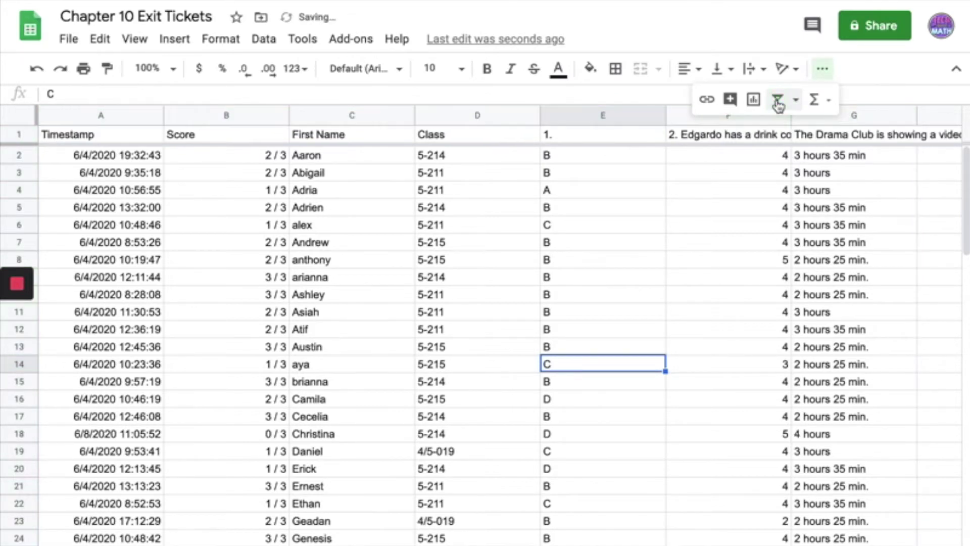
{"action": "left_click", "coordinate": [778, 101]}
{"action": "left_click", "coordinate": [771, 262]}
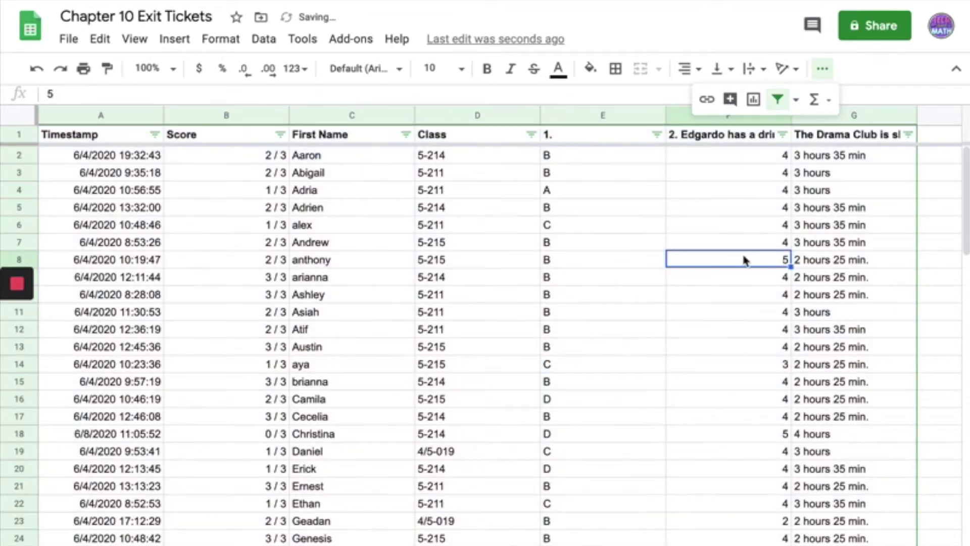
Filter the Class column to show only class 5-211, excluding 4/5-019, 5-214 and 5-215.
{"action": "left_click", "coordinate": [452, 298]}
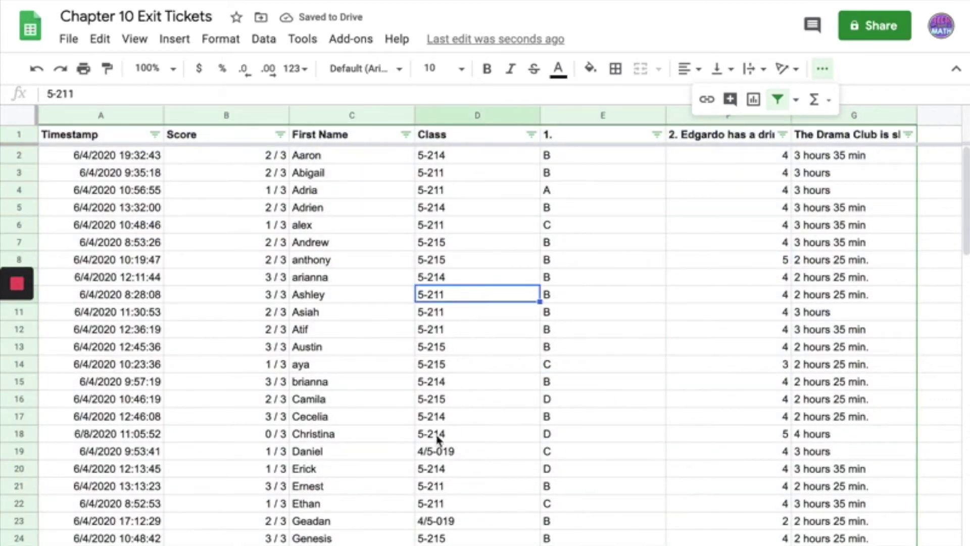
{"action": "left_click", "coordinate": [454, 403]}
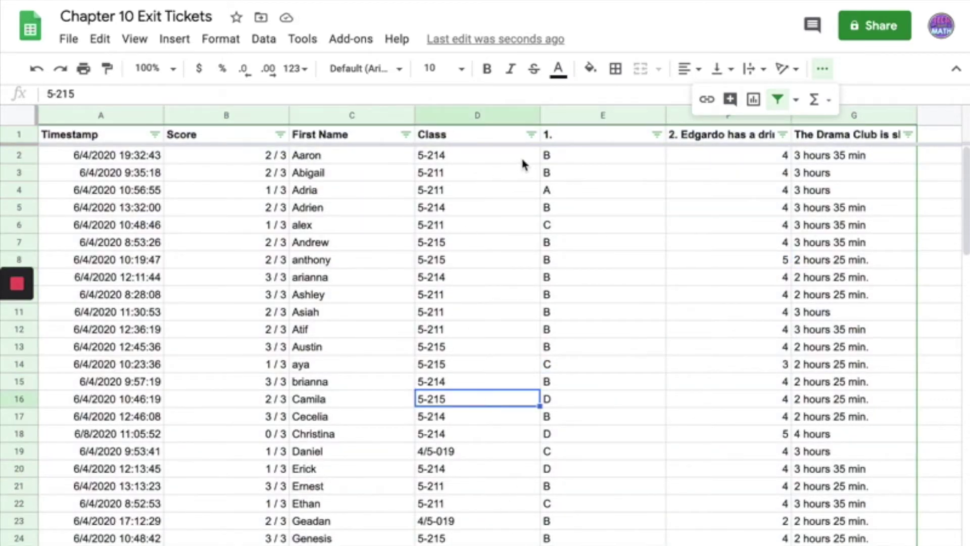
{"action": "left_click", "coordinate": [533, 135]}
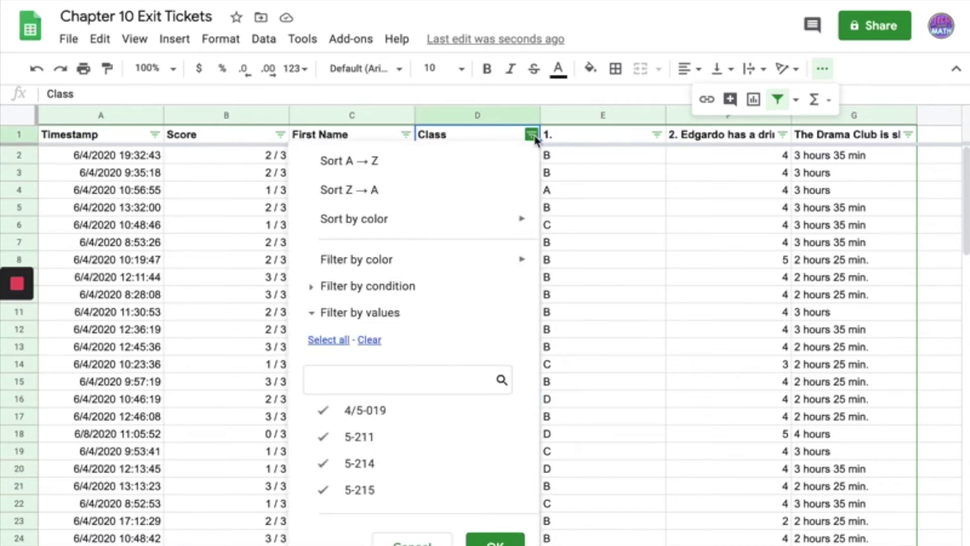
{"action": "left_click", "coordinate": [402, 415]}
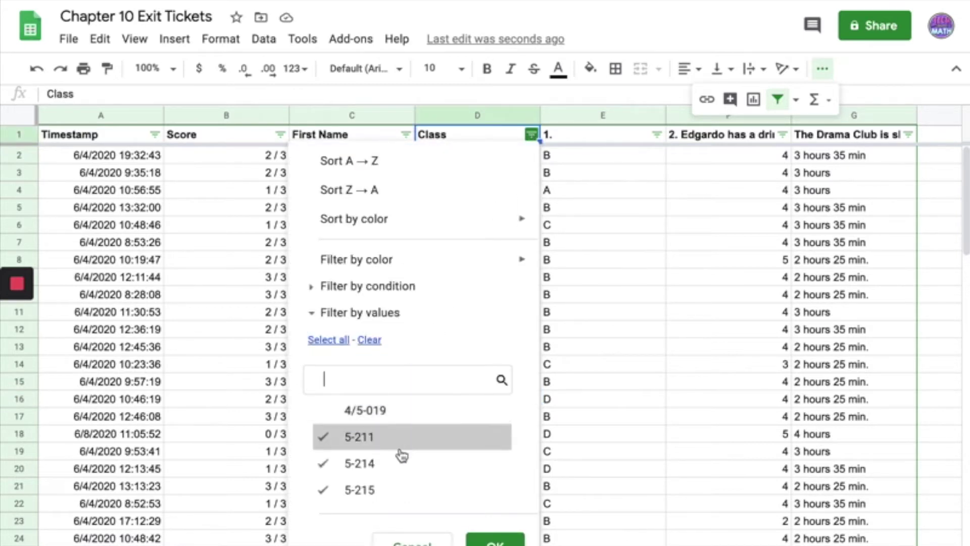
{"action": "left_click", "coordinate": [396, 467]}
{"action": "left_click", "coordinate": [404, 492]}
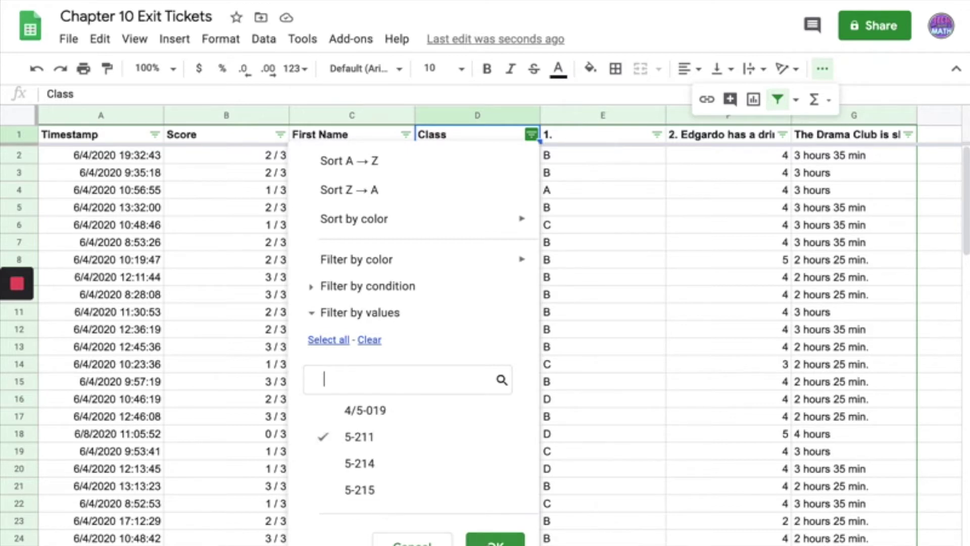
{"action": "left_click", "coordinate": [495, 539]}
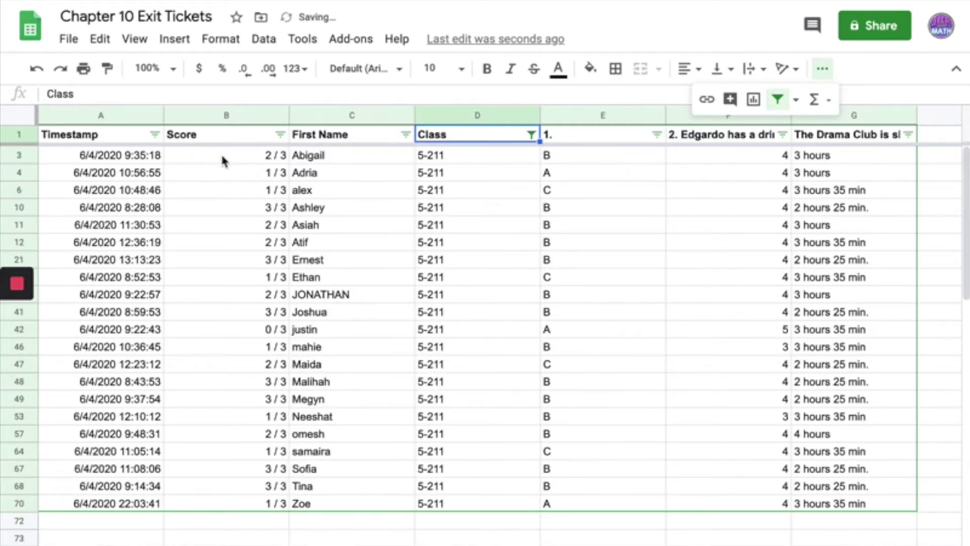
Sort the filtered responses A to Z by First Name and check the first and last entries.
{"action": "left_click", "coordinate": [406, 134]}
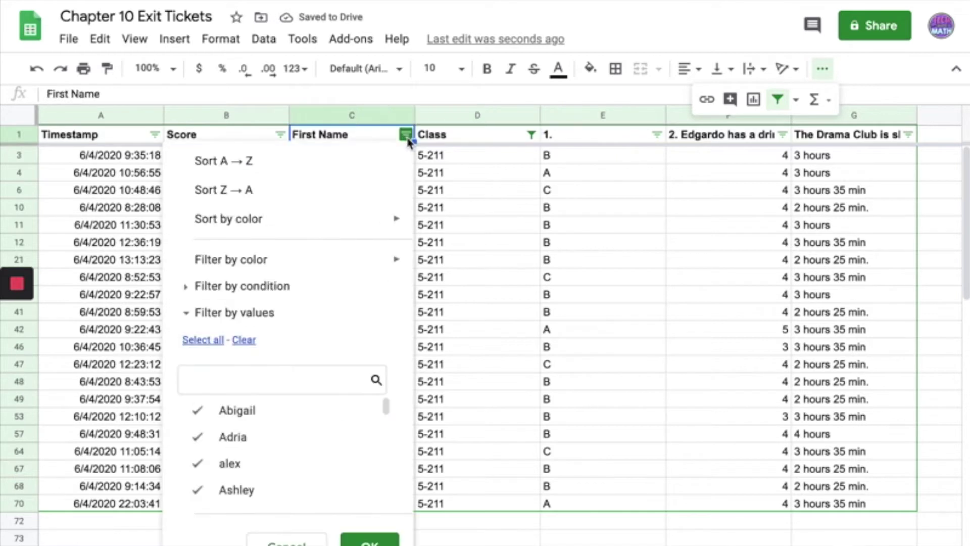
{"action": "left_click", "coordinate": [396, 159]}
{"action": "left_click", "coordinate": [406, 134]}
{"action": "left_click", "coordinate": [360, 166]}
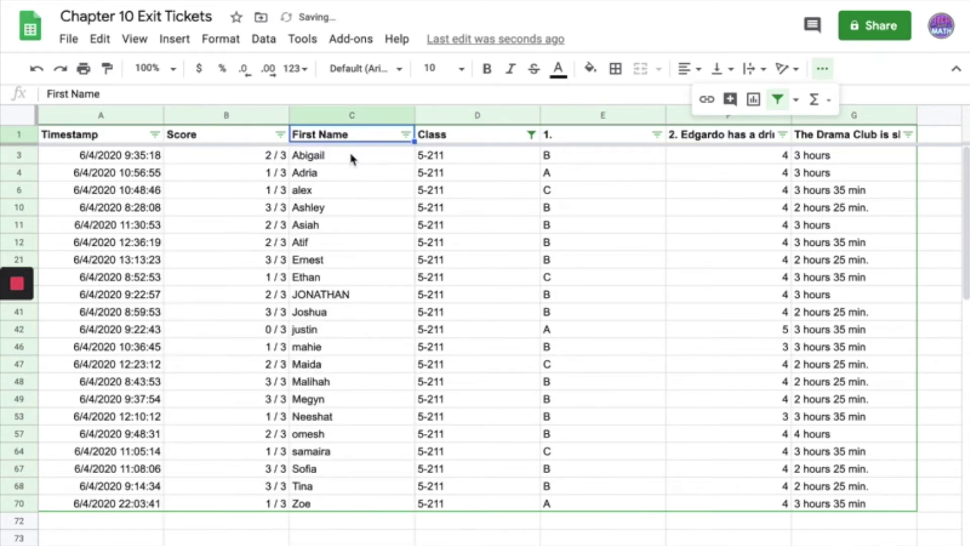
{"action": "left_click", "coordinate": [352, 160]}
{"action": "left_click", "coordinate": [351, 504]}
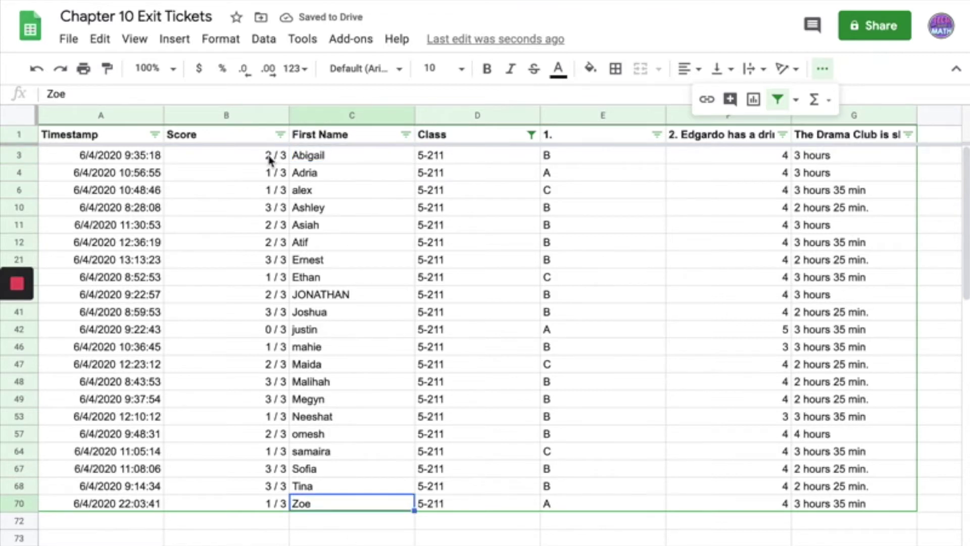
Sort the filtered responses A to Z by Score, and return them to A to Z order by First Name.
{"action": "left_click", "coordinate": [281, 134]}
{"action": "left_click", "coordinate": [254, 162]}
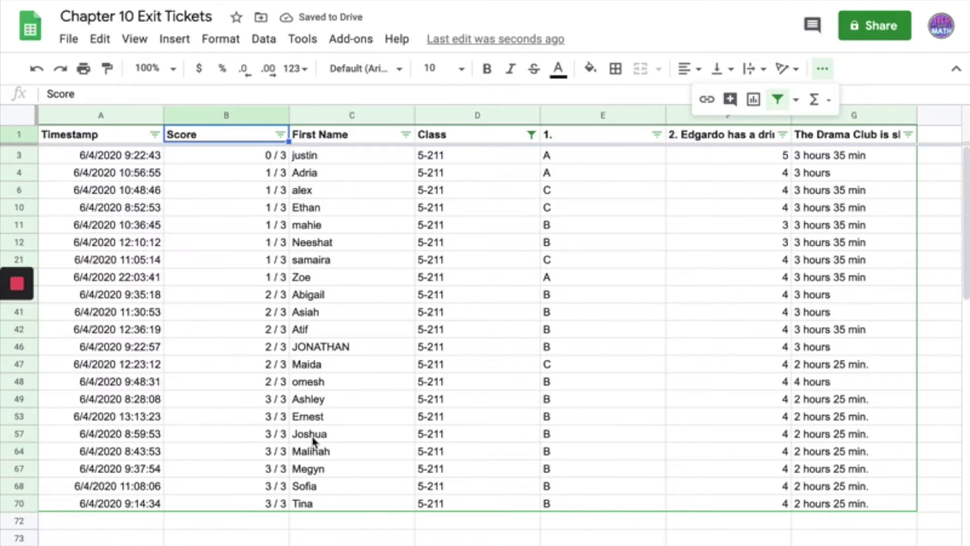
{"action": "left_click", "coordinate": [404, 136]}
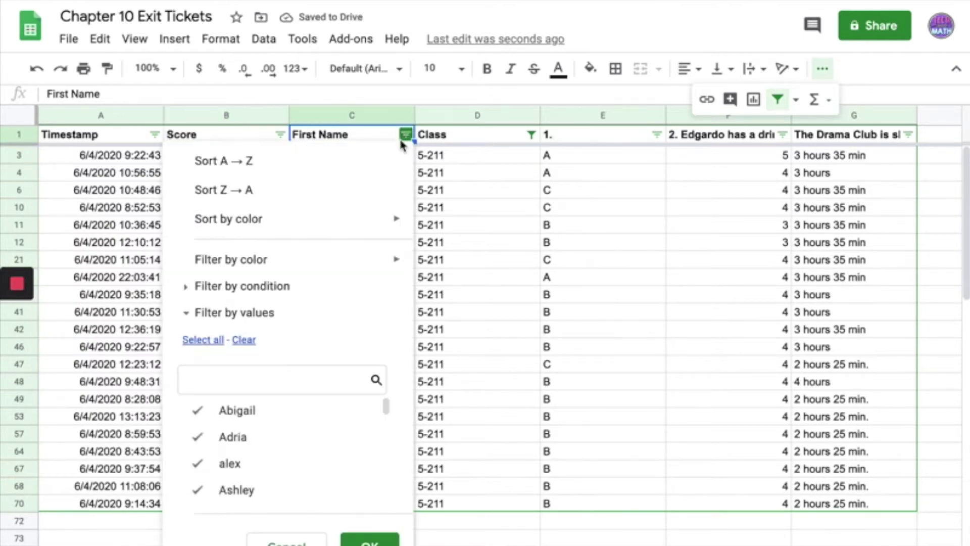
{"action": "left_click", "coordinate": [407, 158]}
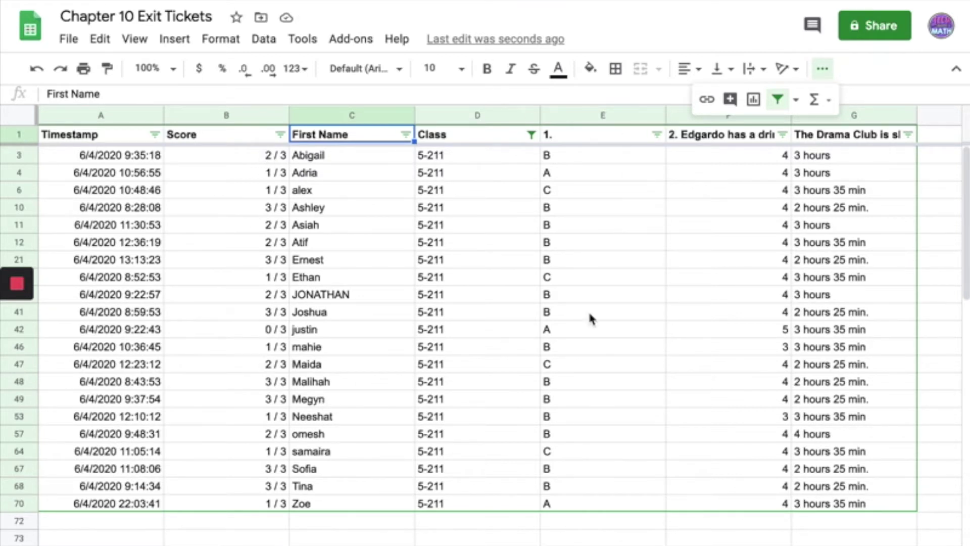
Show the form beside the spreadsheet again and look up the correct answer to question 1.
{"action": "left_click", "coordinate": [603, 208]}
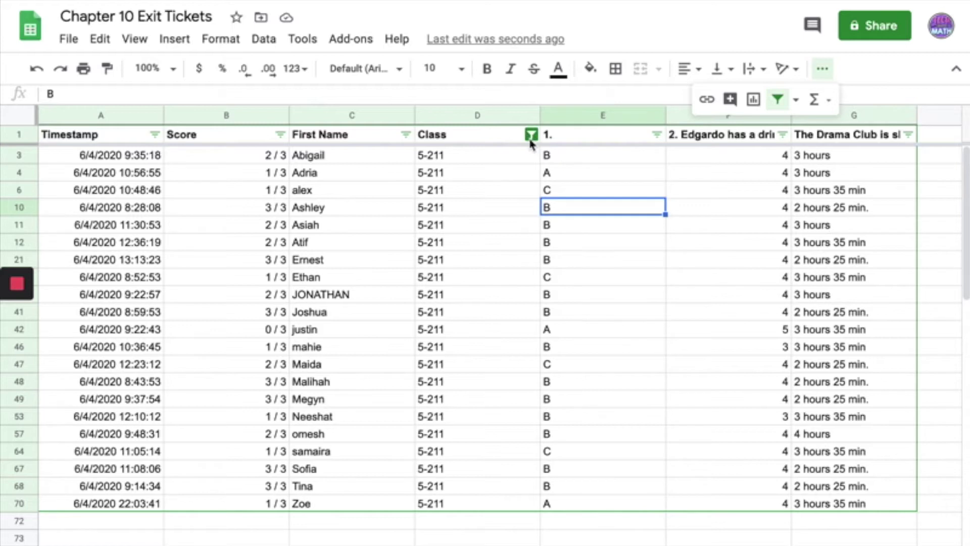
{"action": "left_click", "coordinate": [407, 225]}
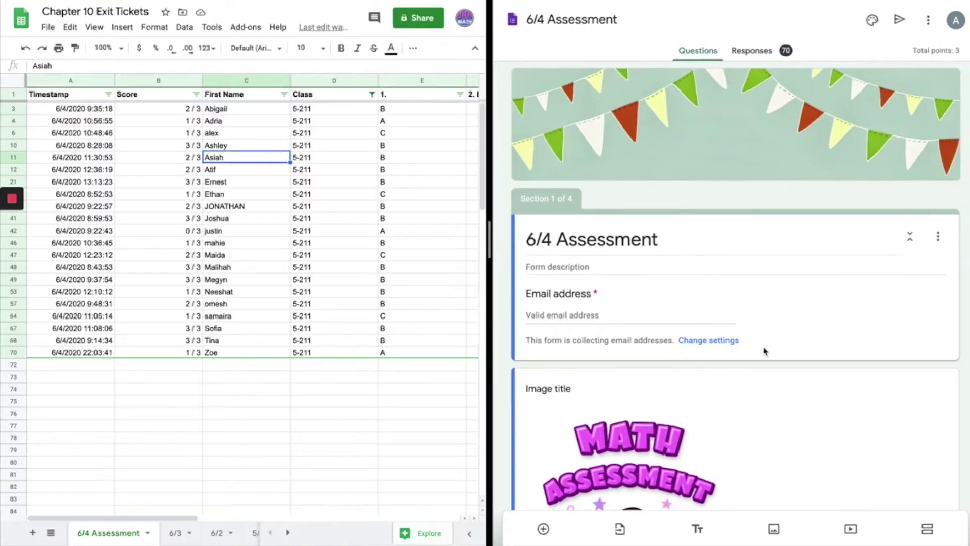
{"action": "scroll", "coordinate": [769, 355], "scroll_direction": "down", "scroll_amount": 7}
{"action": "scroll", "coordinate": [769, 355], "scroll_direction": "down", "scroll_amount": 15}
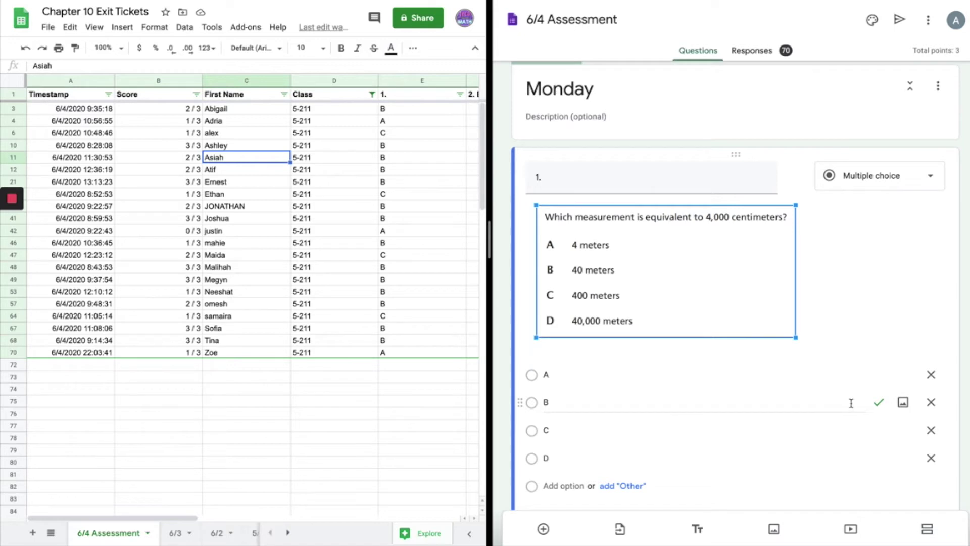
Widen the spreadsheet pane and start a conditional formatting rule on the entire question 1 answer column (E).
{"action": "left_click", "coordinate": [409, 82]}
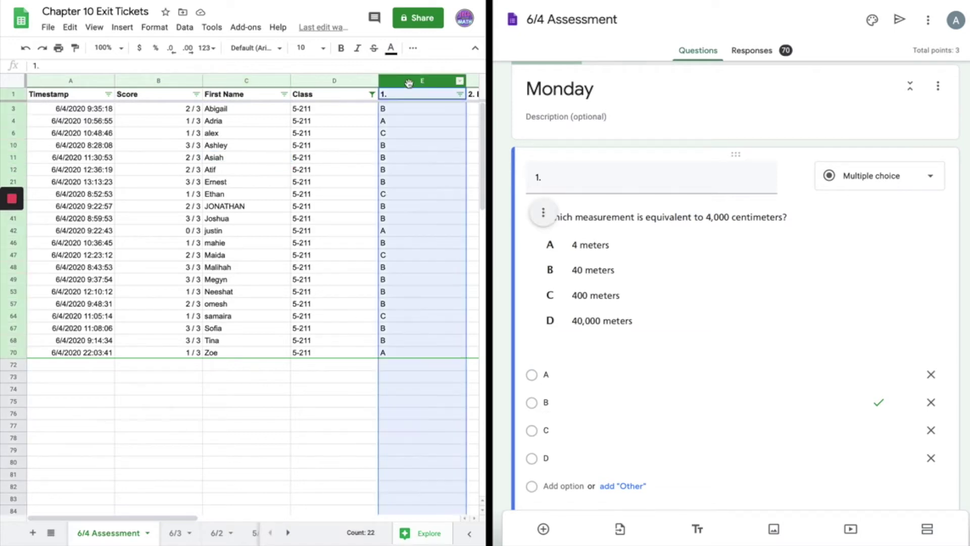
{"action": "left_click", "coordinate": [502, 177]}
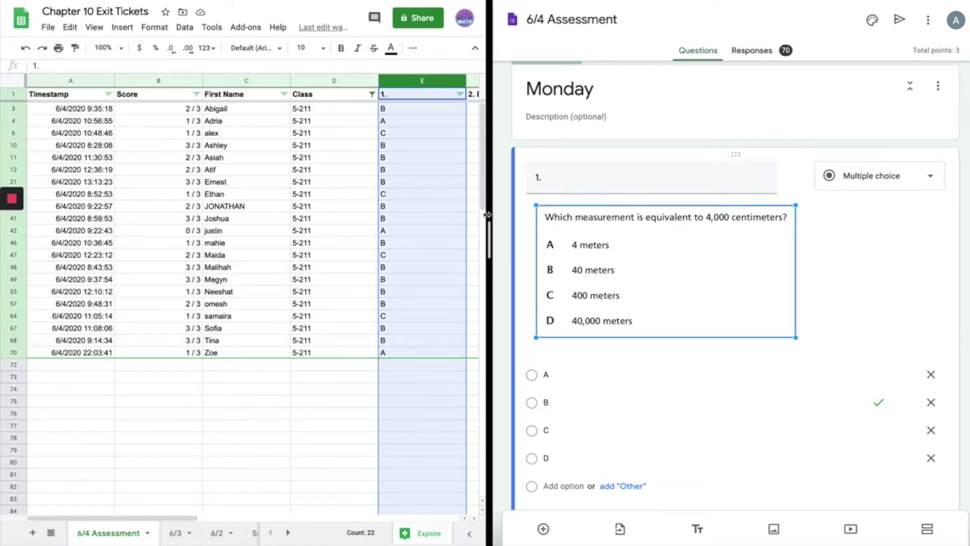
{"action": "left_click_drag", "start_coordinate": [495, 229], "coordinate": [613, 230]}
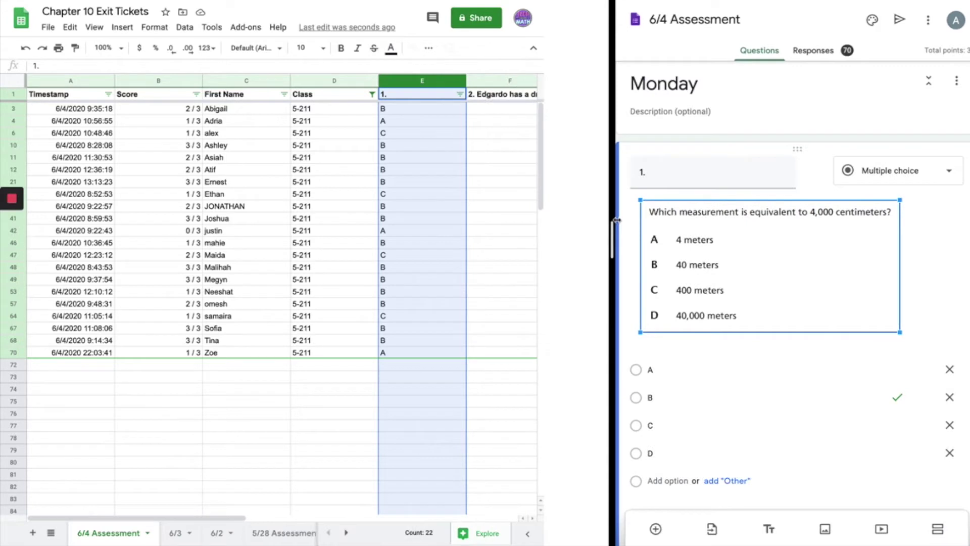
{"action": "left_click", "coordinate": [156, 27]}
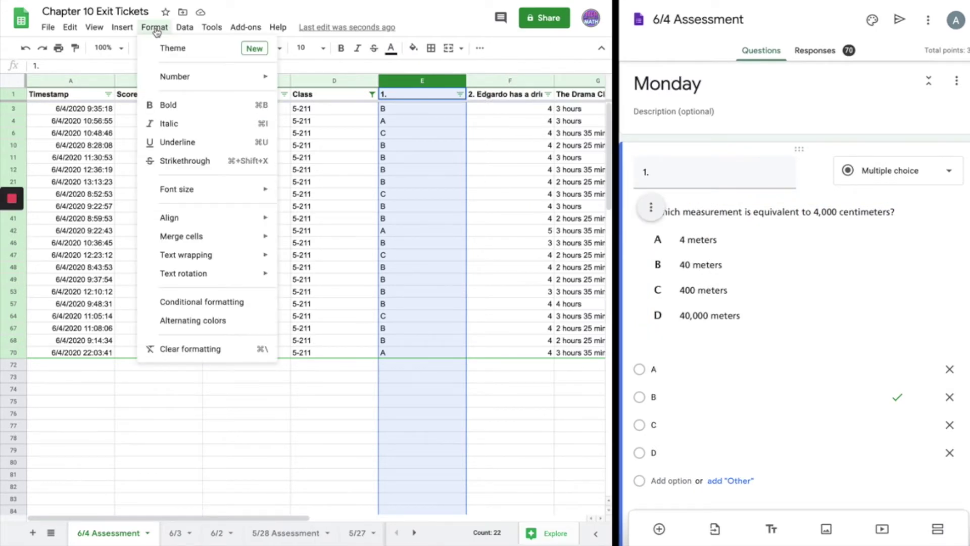
{"action": "left_click", "coordinate": [217, 302]}
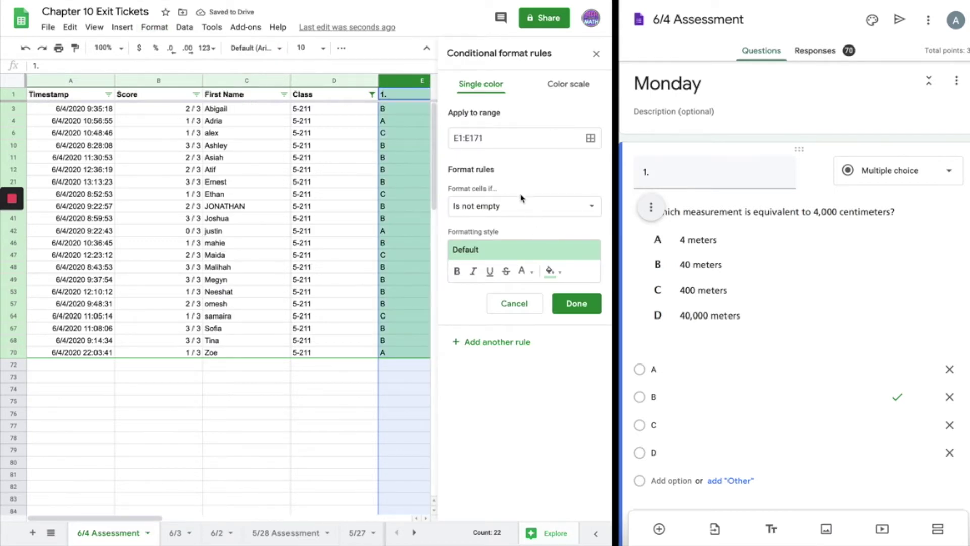
Set the question 1 formatting rule to match cells whose text does not contain B.
{"action": "left_click", "coordinate": [520, 217]}
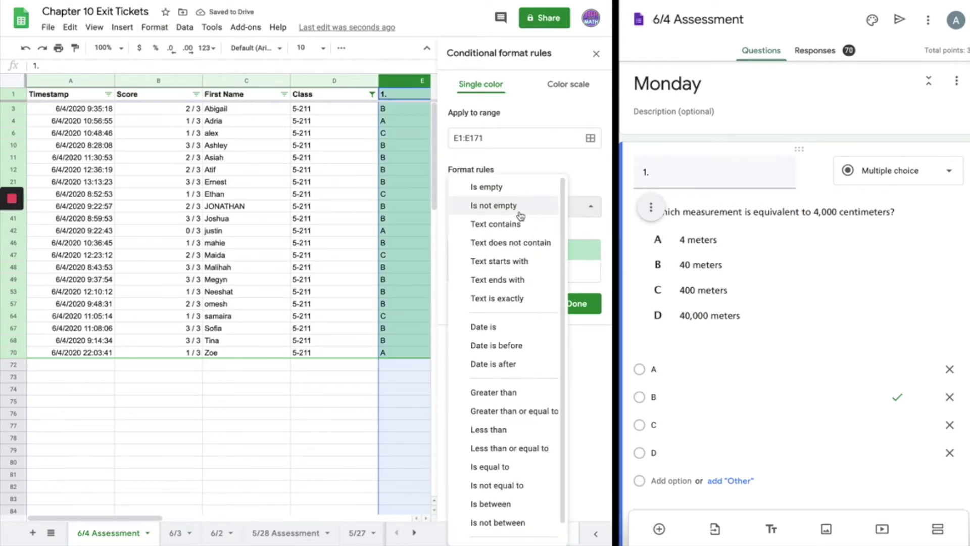
{"action": "left_click", "coordinate": [521, 243]}
{"action": "left_click", "coordinate": [515, 231]}
{"action": "type", "text": "B"}
Give the question 1 rule a light red fill, save it, and close the conditional formatting rules.
{"action": "left_click", "coordinate": [550, 301]}
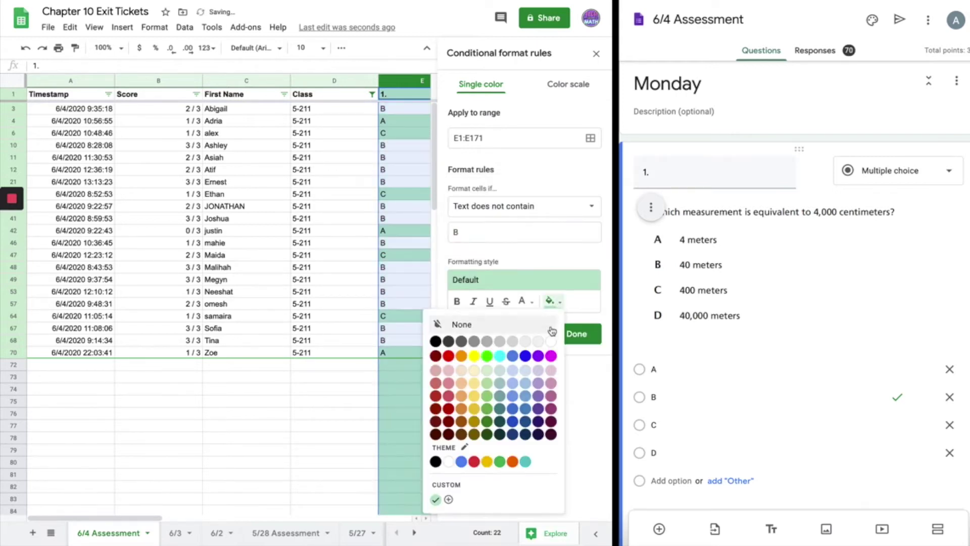
{"action": "left_click", "coordinate": [550, 374]}
{"action": "left_click", "coordinate": [551, 301]}
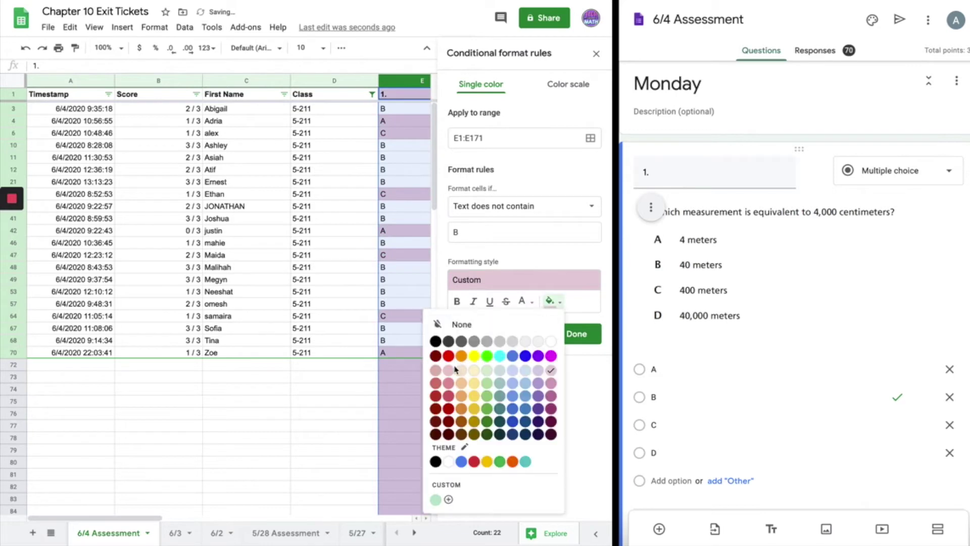
{"action": "left_click", "coordinate": [437, 374]}
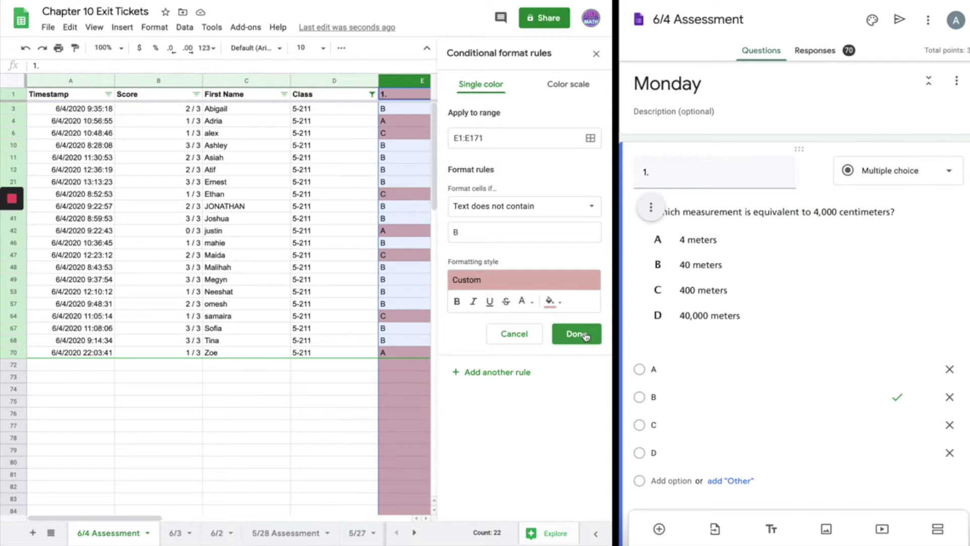
{"action": "left_click", "coordinate": [585, 335]}
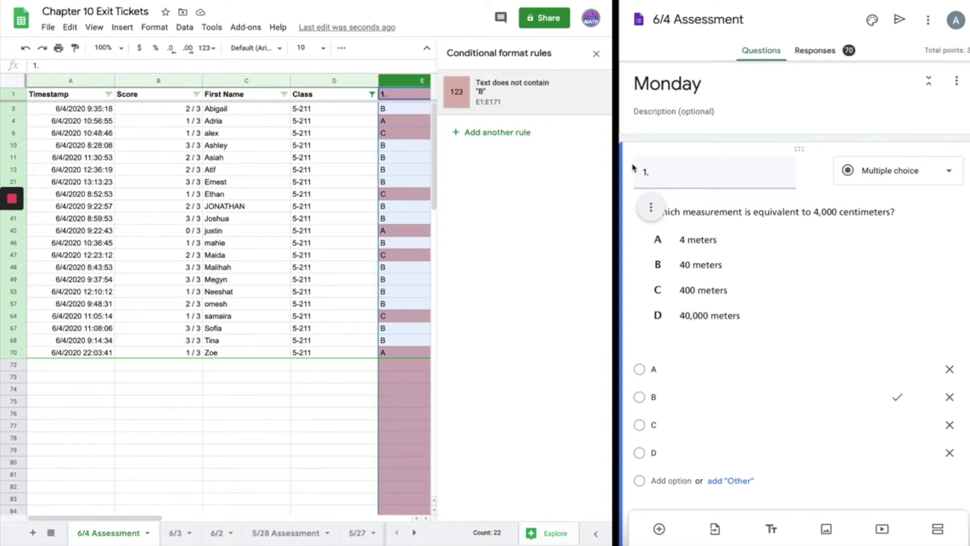
{"action": "left_click", "coordinate": [596, 54]}
{"action": "left_click", "coordinate": [443, 149]}
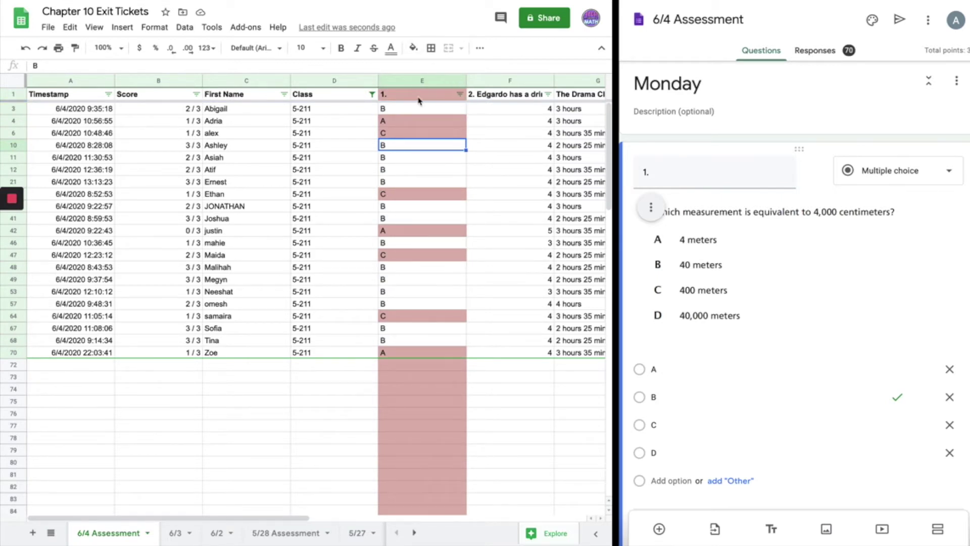
Extend the Class filter to include 4/5-019, 5-214 and 5-215, and look through the responses of all classes.
{"action": "left_click", "coordinate": [371, 94]}
{"action": "left_click", "coordinate": [281, 325]}
{"action": "left_click", "coordinate": [288, 307]}
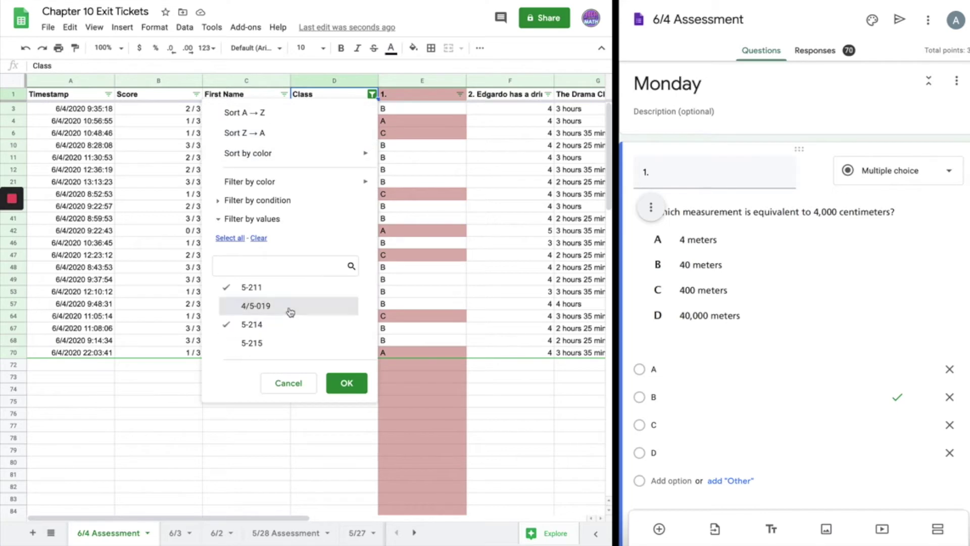
{"action": "left_click", "coordinate": [282, 342]}
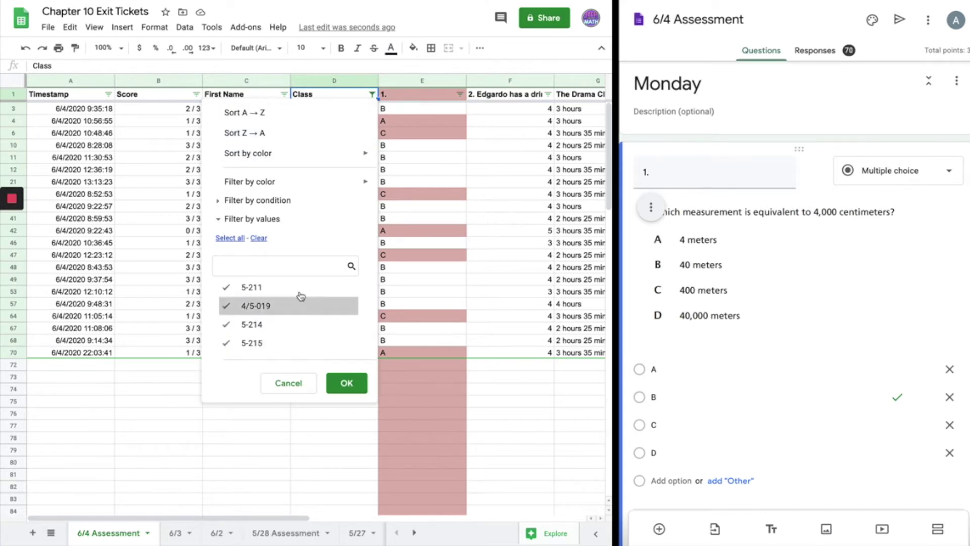
{"action": "left_click", "coordinate": [347, 383]}
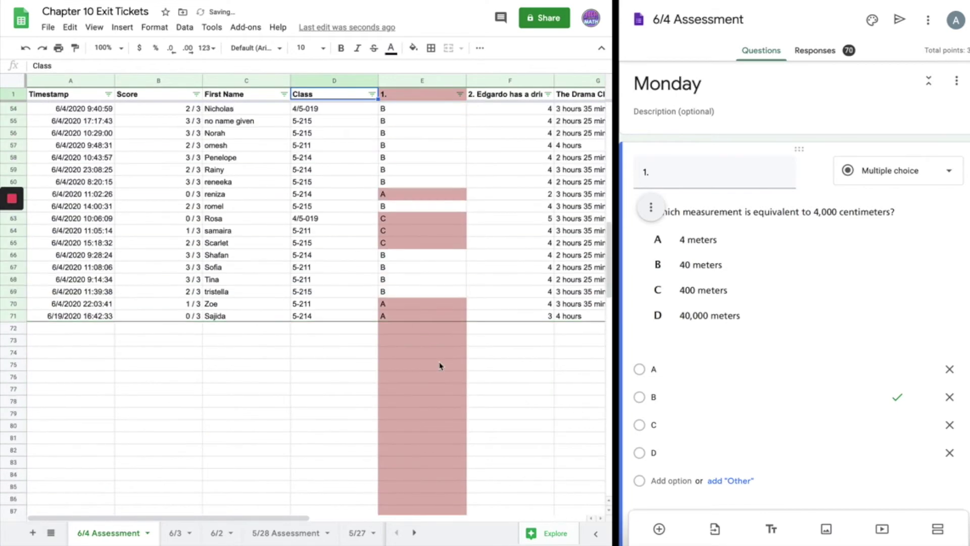
{"action": "scroll", "coordinate": [431, 458], "scroll_direction": "down", "scroll_amount": 3}
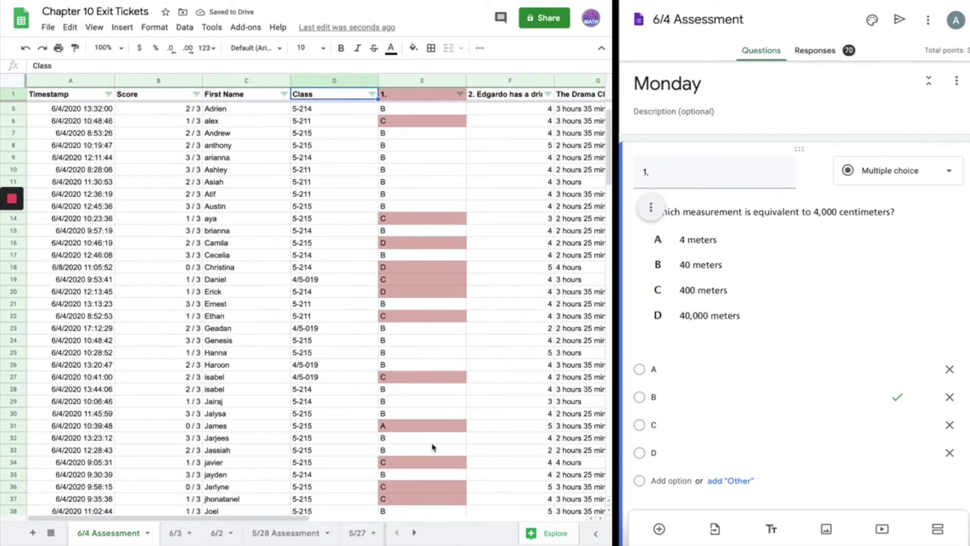
Restrict the Class filter to 5-211 again by excluding 4/5-019, 5-214 and 5-215.
{"action": "left_click", "coordinate": [372, 94]}
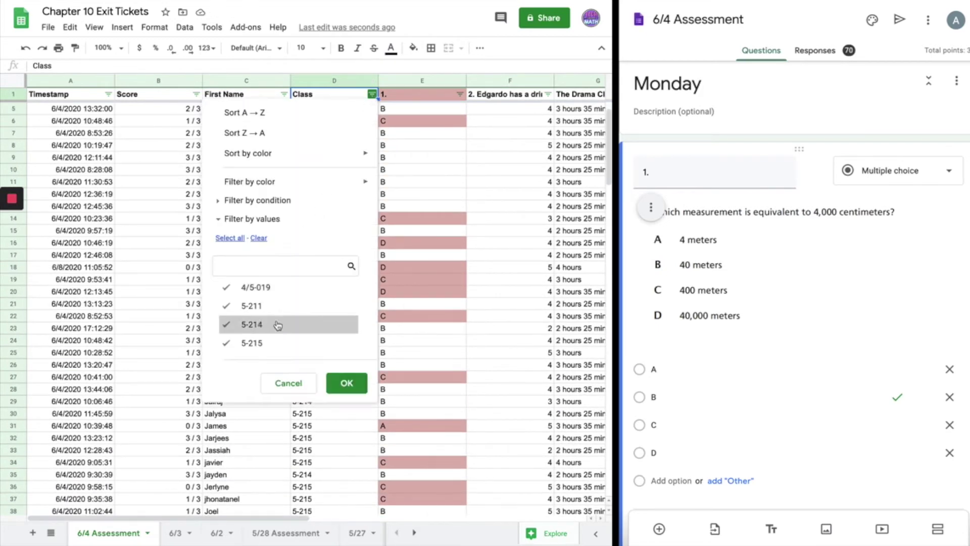
{"action": "left_click", "coordinate": [277, 292]}
{"action": "left_click", "coordinate": [277, 329]}
{"action": "left_click", "coordinate": [280, 343]}
{"action": "left_click", "coordinate": [347, 383]}
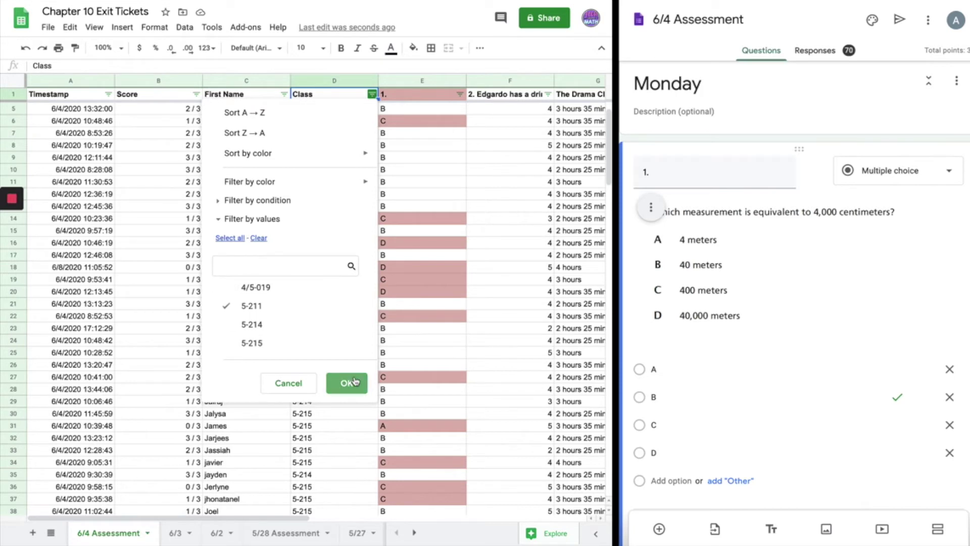
Look up the correct answer to question 2 in the form's Tuesday section.
{"action": "scroll", "coordinate": [431, 164], "scroll_direction": "right", "scroll_amount": 4}
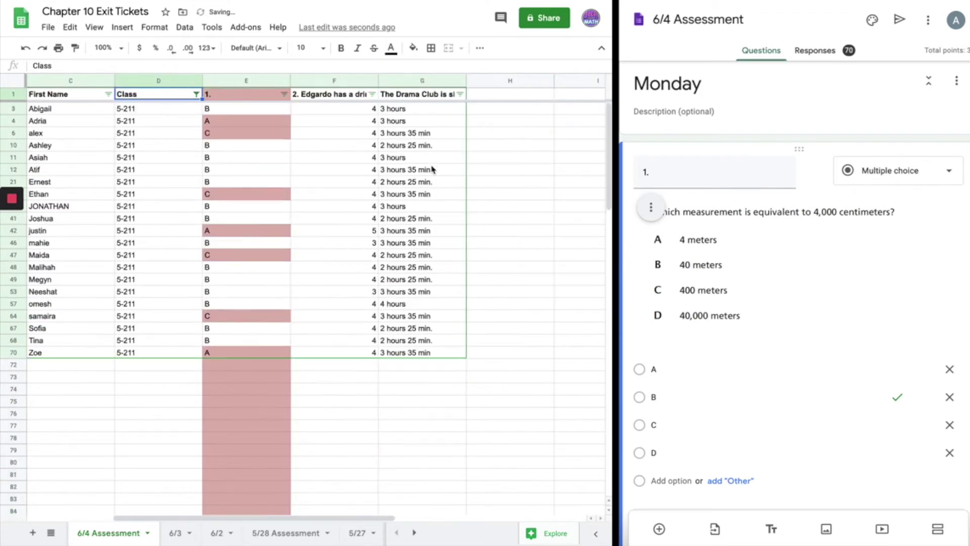
{"action": "scroll", "coordinate": [663, 218], "scroll_direction": "down", "scroll_amount": 10}
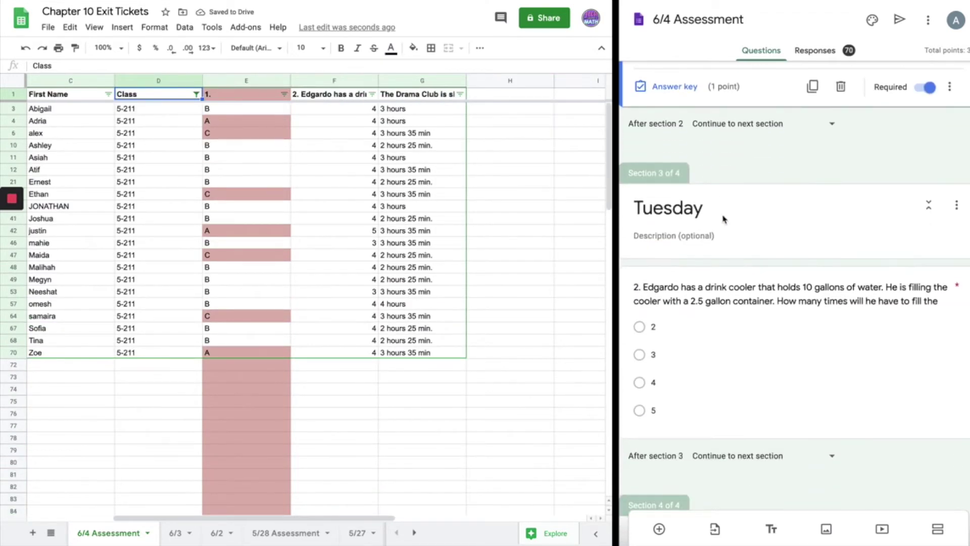
{"action": "left_click", "coordinate": [688, 177]}
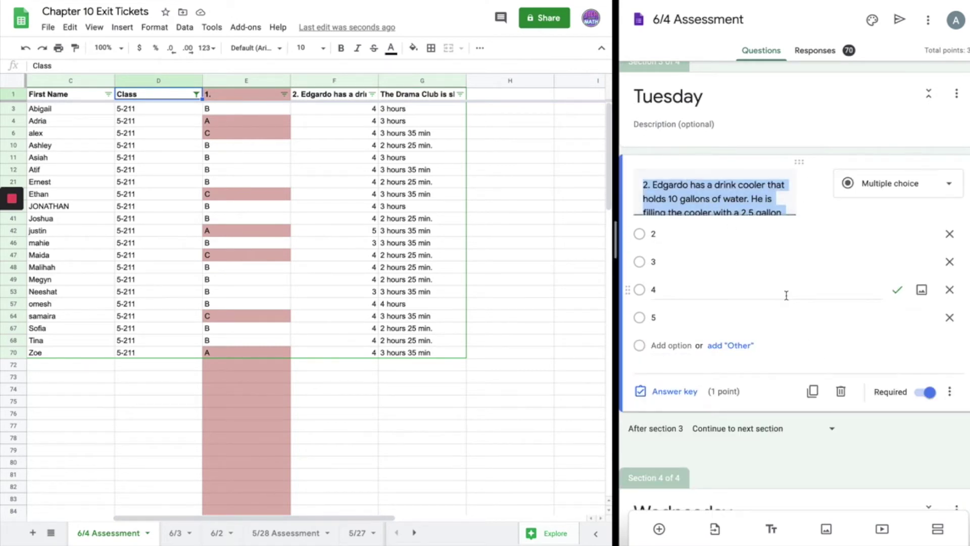
{"action": "left_click", "coordinate": [787, 292]}
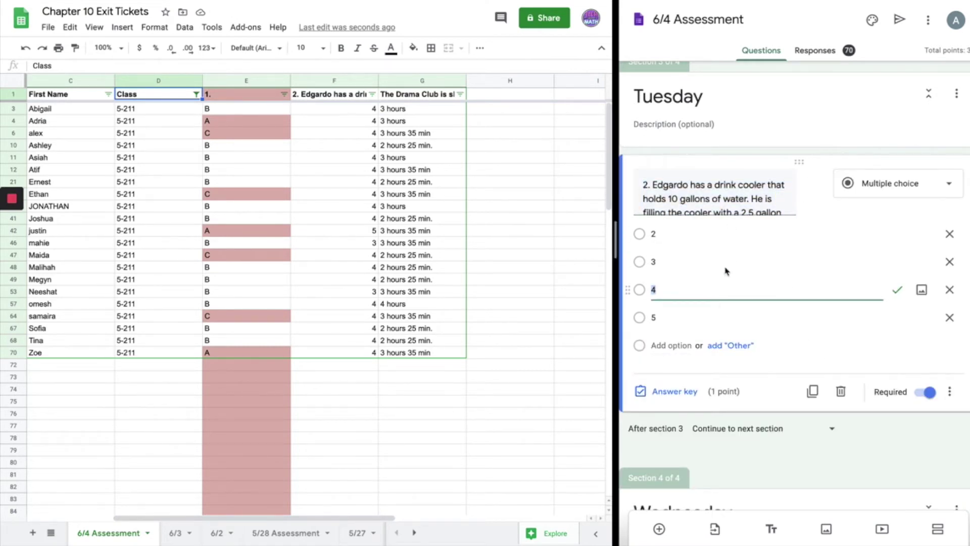
{"action": "left_click", "coordinate": [712, 211]}
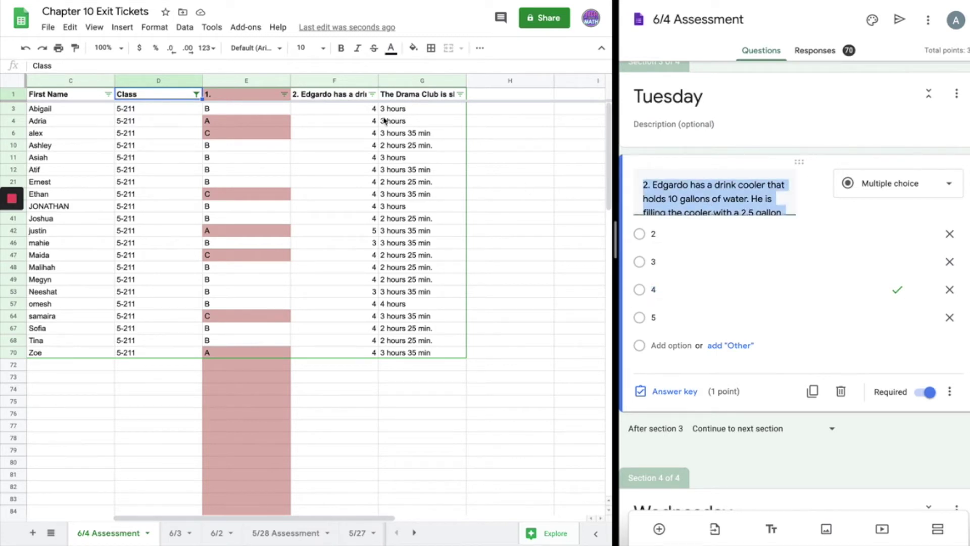
Wrap the text of the entire header row so the full questions fit in their cells.
{"action": "left_click", "coordinate": [352, 79]}
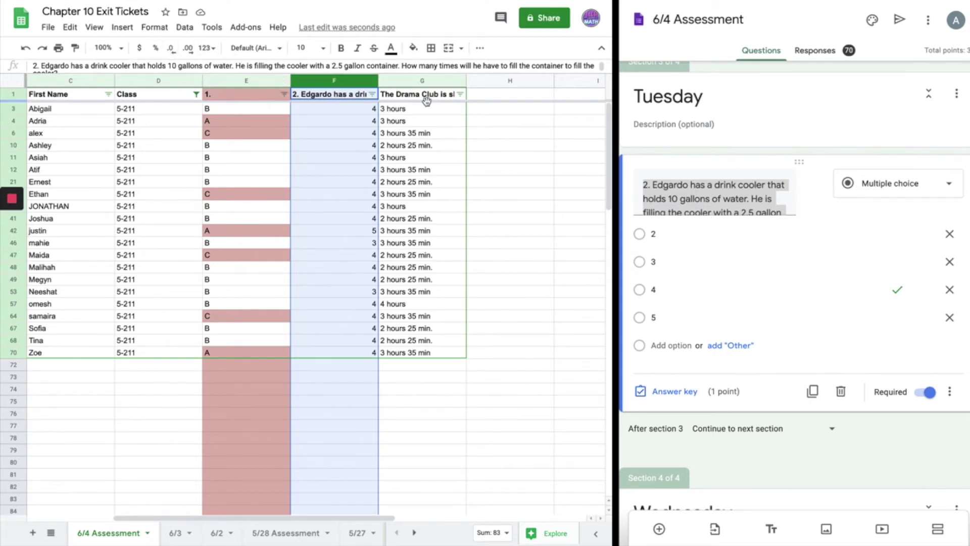
{"action": "left_click", "coordinate": [303, 173]}
{"action": "left_click", "coordinate": [13, 95]}
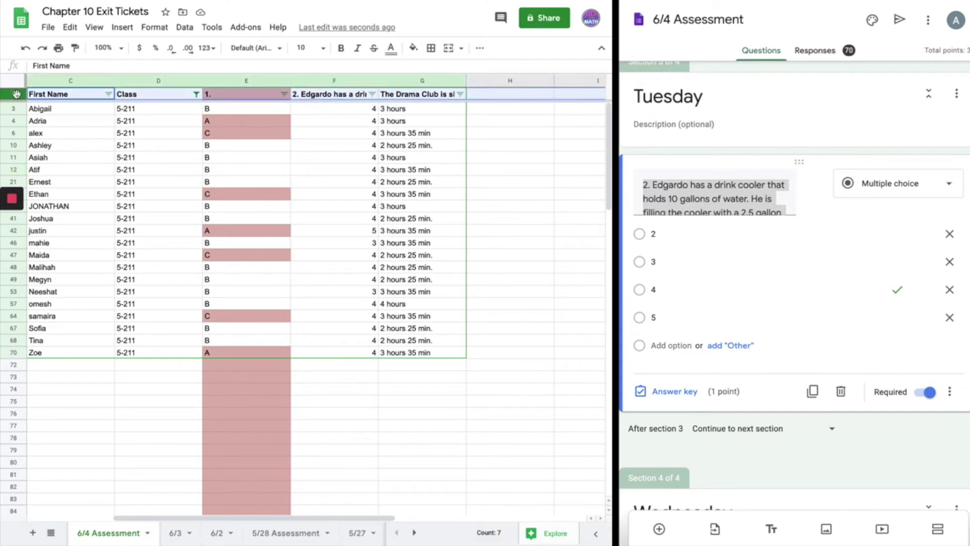
{"action": "left_click", "coordinate": [461, 48]}
{"action": "left_click", "coordinate": [480, 48]}
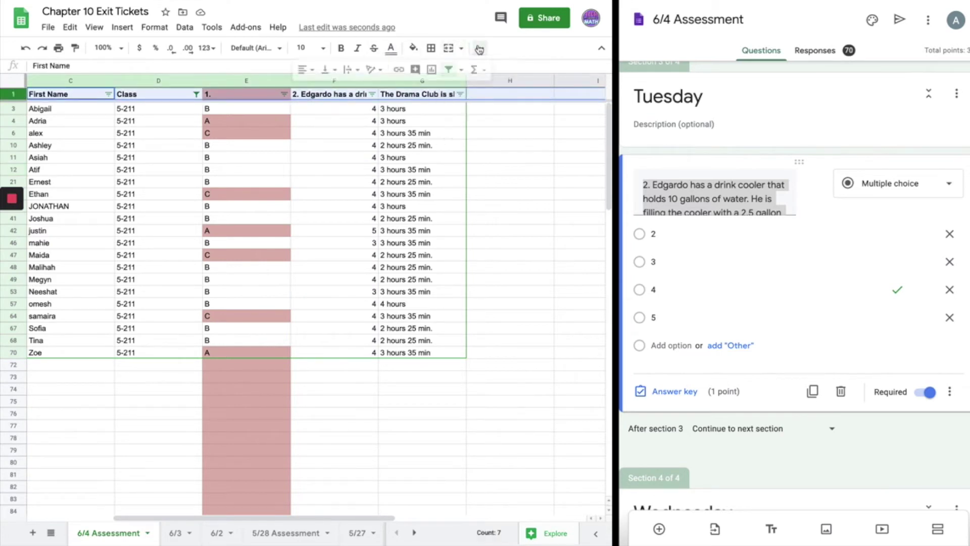
{"action": "left_click", "coordinate": [349, 70]}
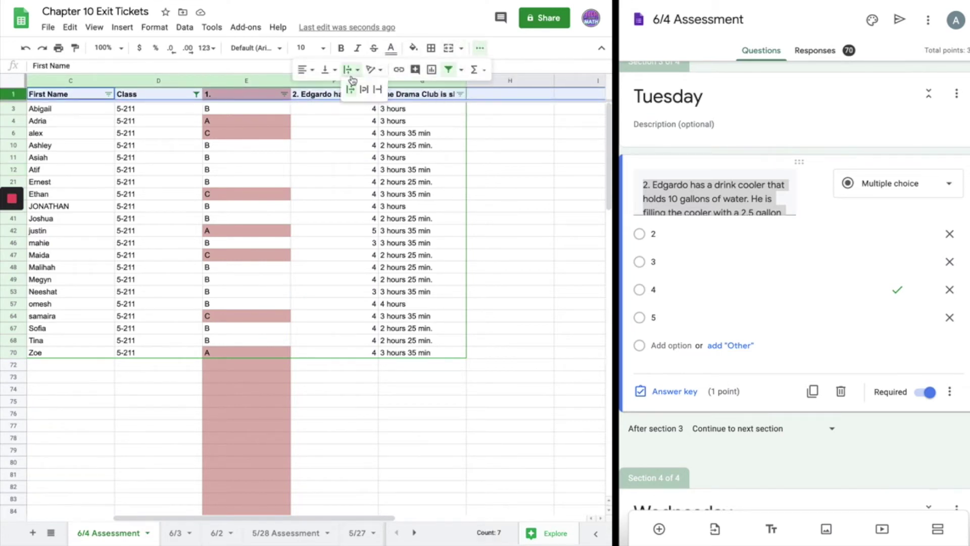
{"action": "left_click", "coordinate": [364, 91]}
{"action": "left_click", "coordinate": [336, 263]}
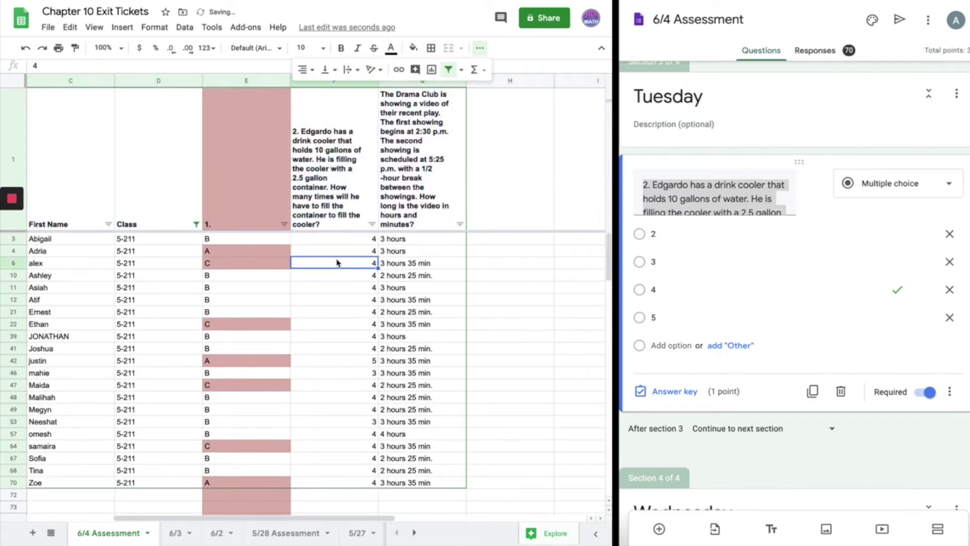
Create a conditional formatting rule on the entire question 2 column (F) for text that does not contain 4.
{"action": "left_click", "coordinate": [343, 243]}
{"action": "left_click", "coordinate": [324, 83]}
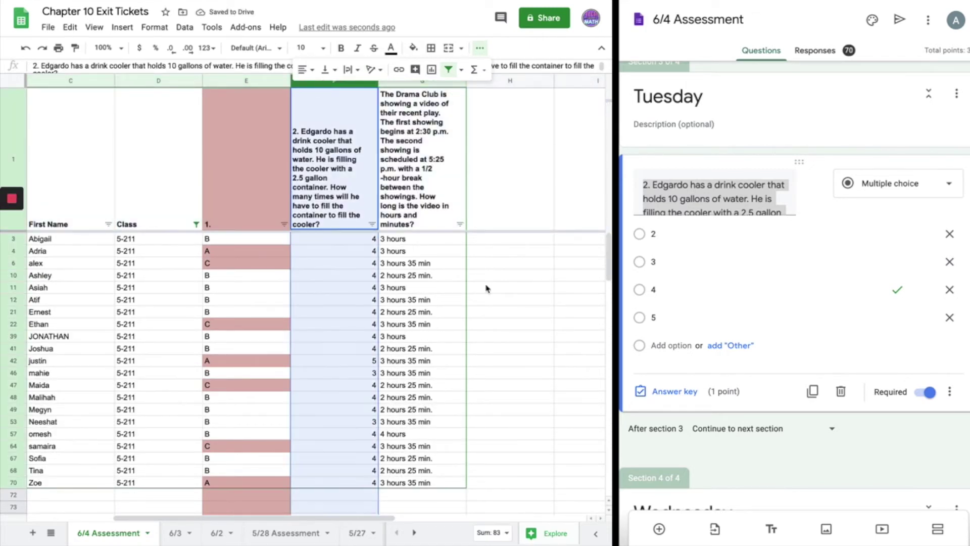
{"action": "left_click", "coordinate": [487, 49]}
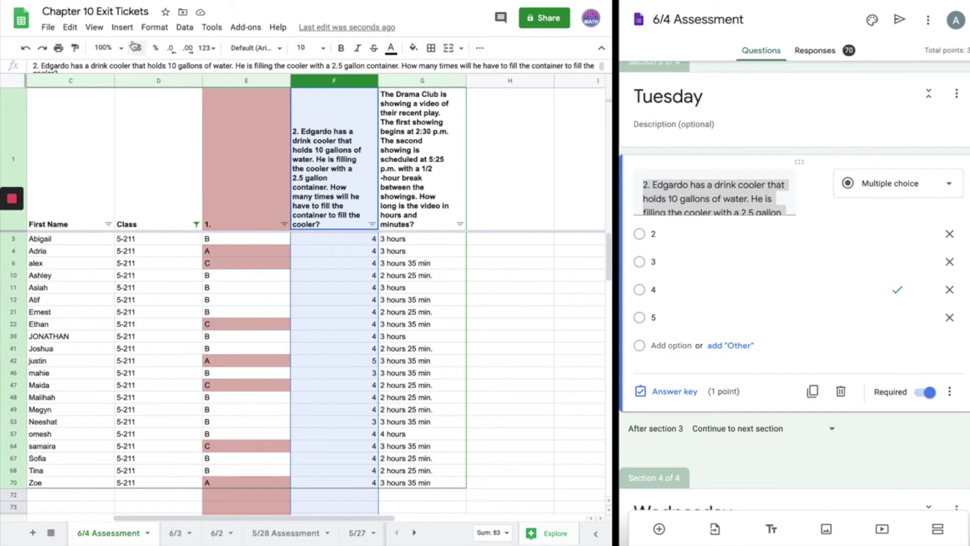
{"action": "left_click", "coordinate": [154, 26]}
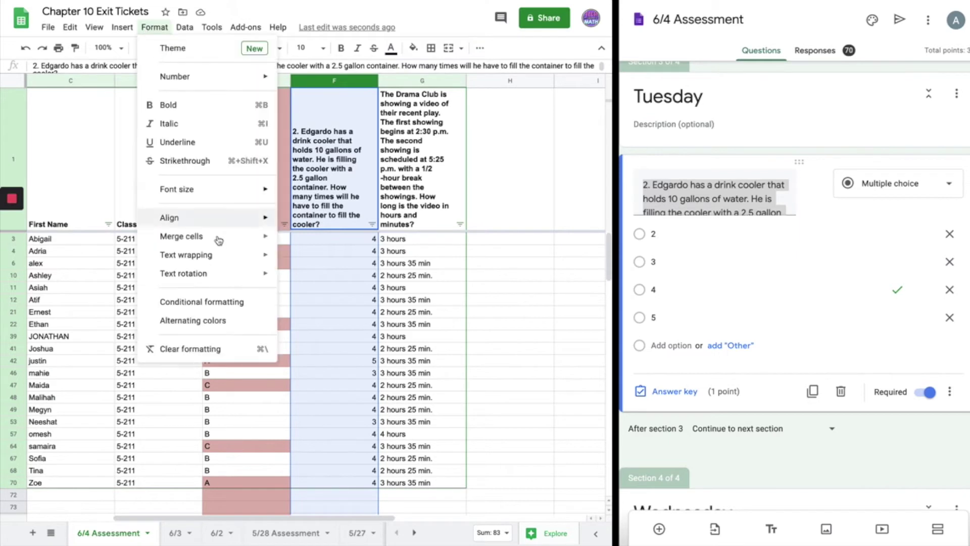
{"action": "left_click", "coordinate": [237, 303]}
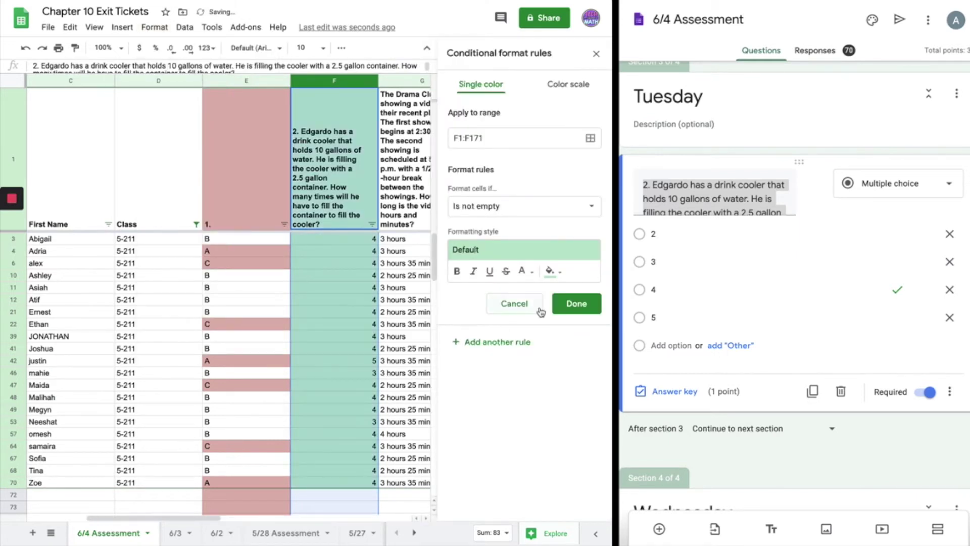
{"action": "left_click", "coordinate": [506, 215]}
{"action": "left_click", "coordinate": [510, 240]}
{"action": "type", "text": "4"}
Give the question 2 rule a light red fill and save it.
{"action": "left_click", "coordinate": [550, 301]}
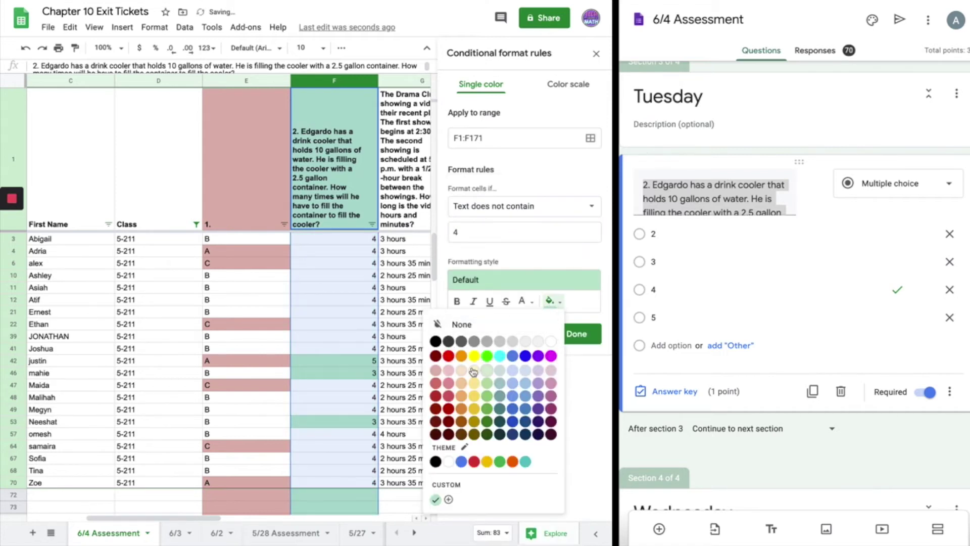
{"action": "left_click", "coordinate": [446, 375]}
{"action": "left_click", "coordinate": [576, 335]}
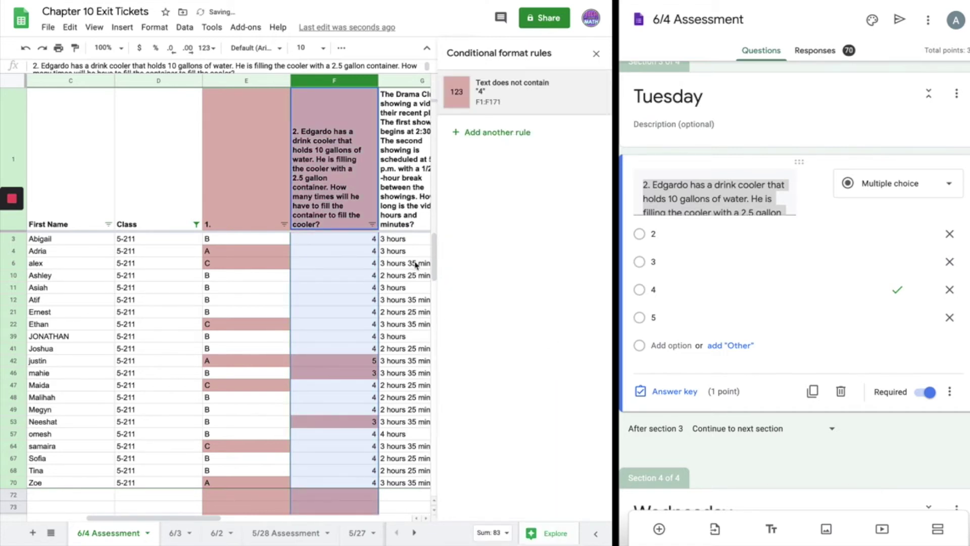
Review the highlighted answers to questions 1 and 2, and close the conditional formatting rules.
{"action": "scroll", "coordinate": [319, 346], "scroll_direction": "down", "scroll_amount": 3}
{"action": "scroll", "coordinate": [319, 347], "scroll_direction": "up", "scroll_amount": 3}
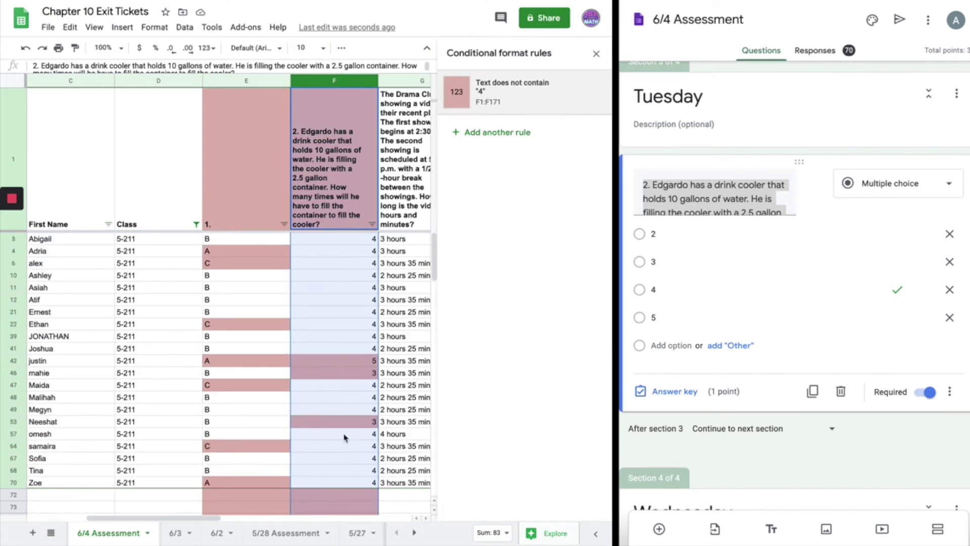
{"action": "left_click", "coordinate": [238, 228]}
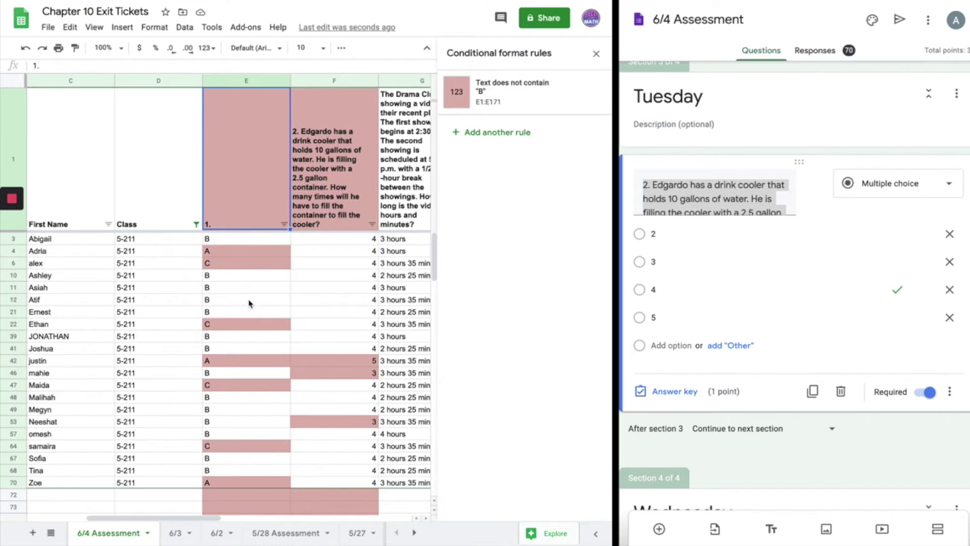
{"action": "left_click", "coordinate": [256, 254]}
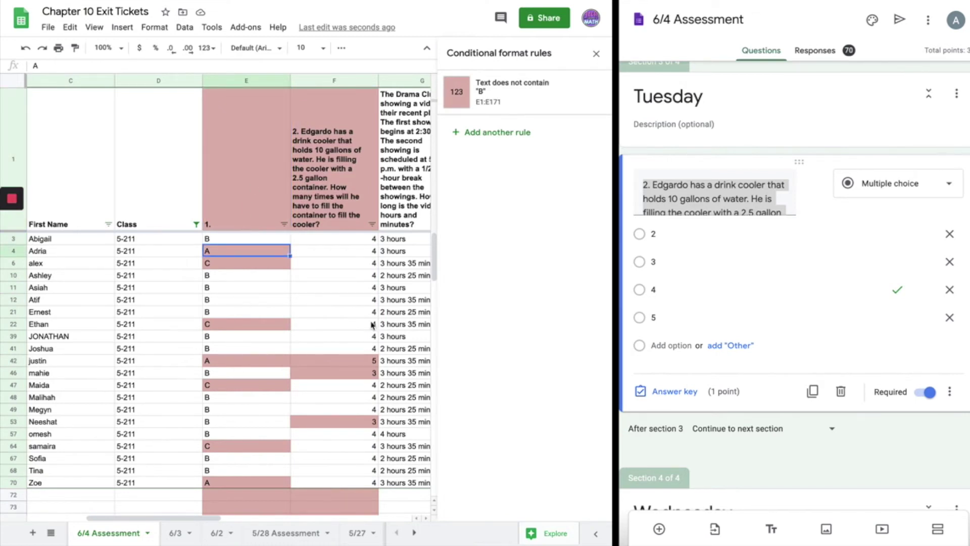
{"action": "left_click", "coordinate": [596, 53]}
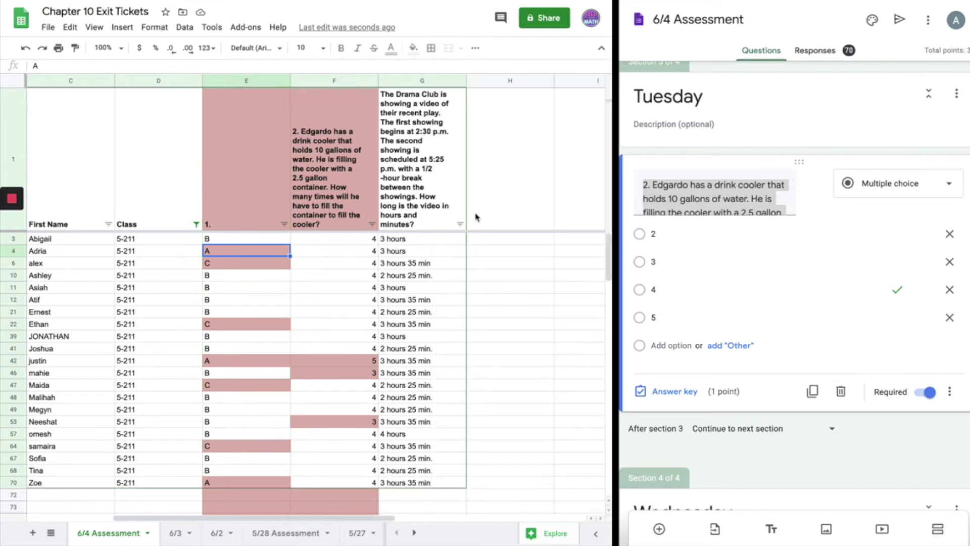
Copy the correct answer of the Wednesday Drama Club question, 2 hours 25 min., from the assessment form.
{"action": "left_click", "coordinate": [444, 266]}
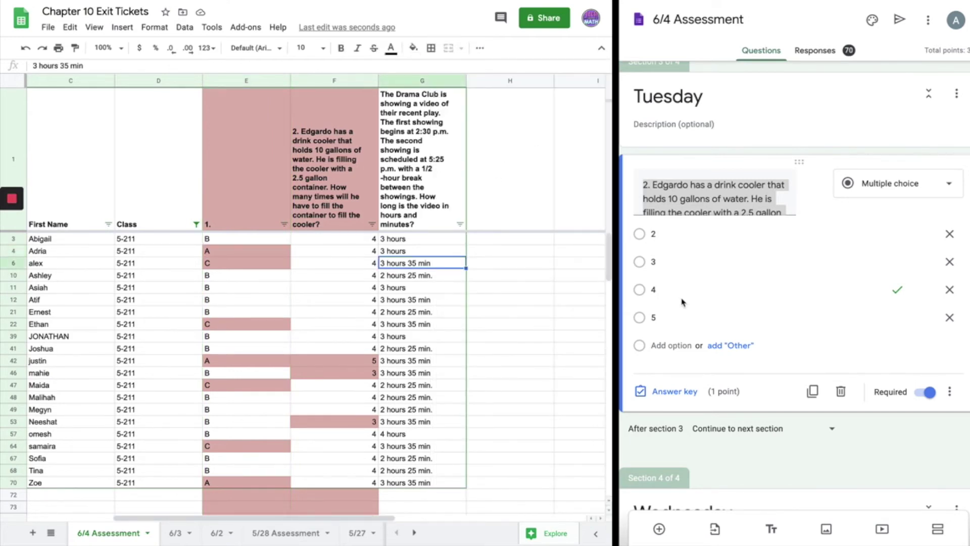
{"action": "scroll", "coordinate": [681, 302], "scroll_direction": "down", "scroll_amount": 6}
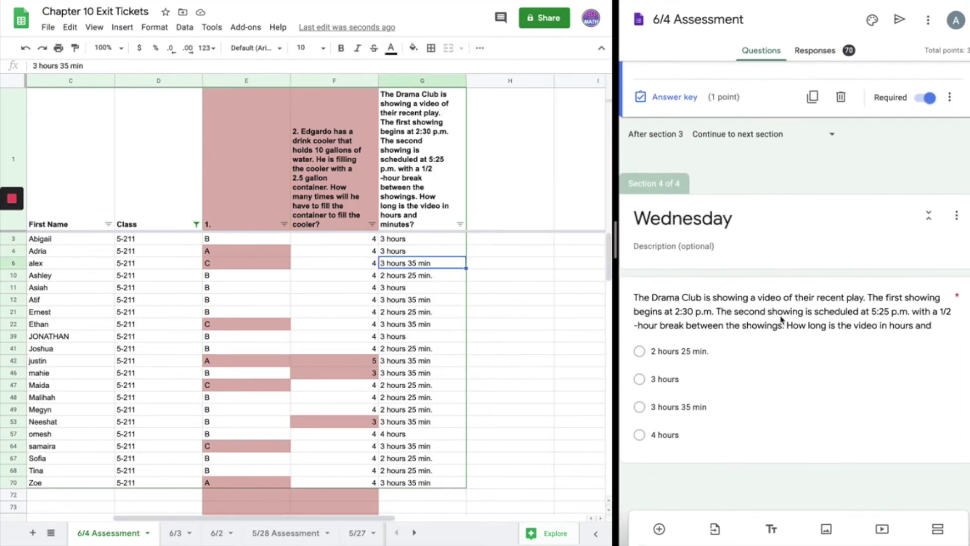
{"action": "left_click", "coordinate": [404, 81]}
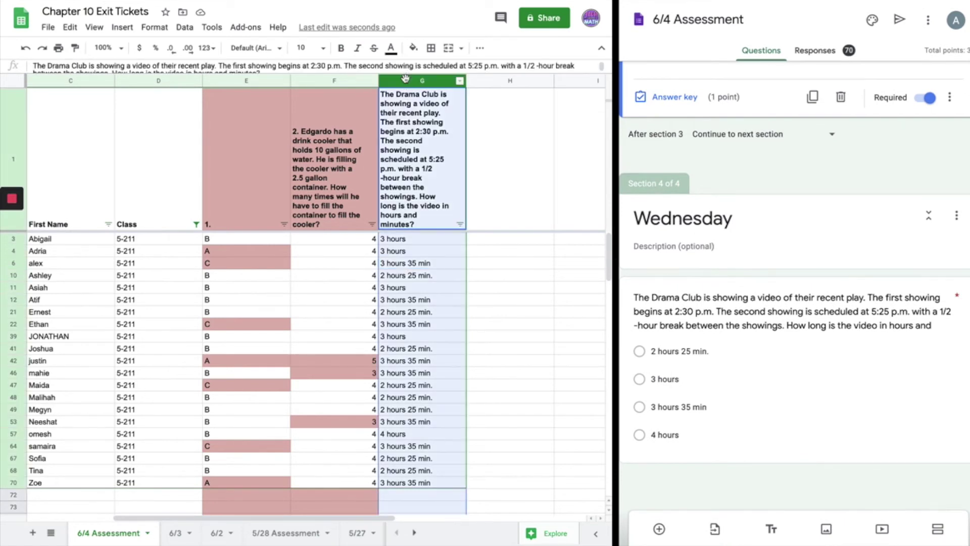
{"action": "left_click", "coordinate": [726, 317]}
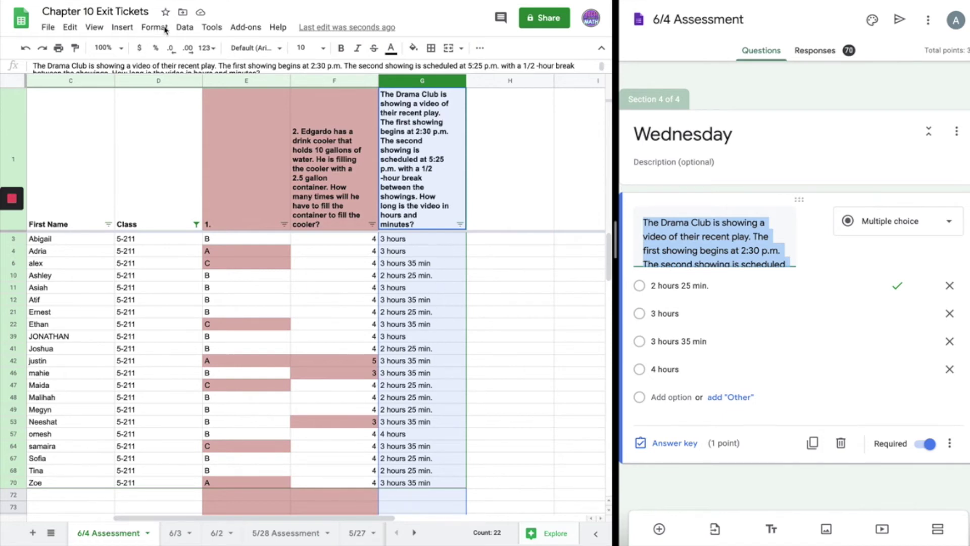
{"action": "left_click", "coordinate": [718, 284]}
{"action": "key", "text": "ctrl+c"}
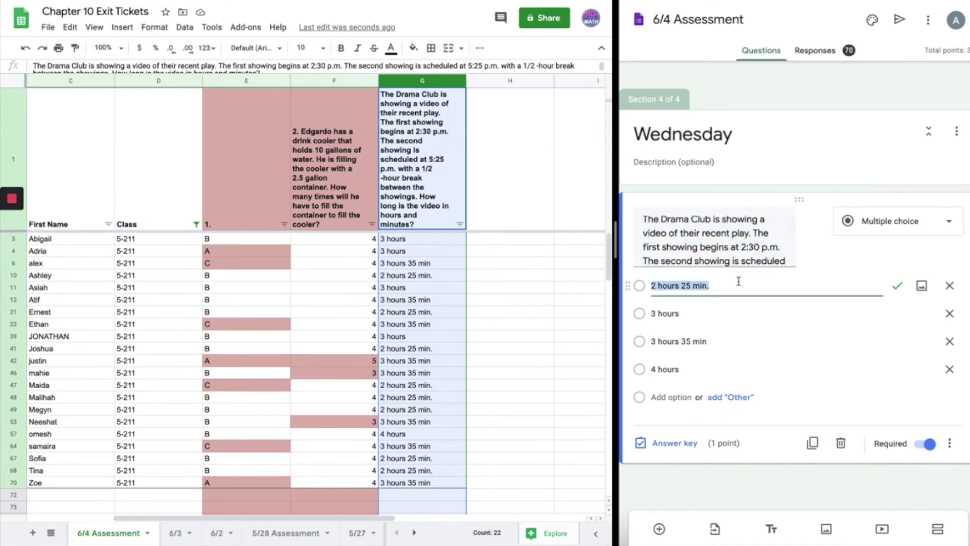
Create a conditional formatting rule on the entire Drama Club question column (G) for text that does not contain "2 hours 25 min.".
{"action": "left_click", "coordinate": [384, 137]}
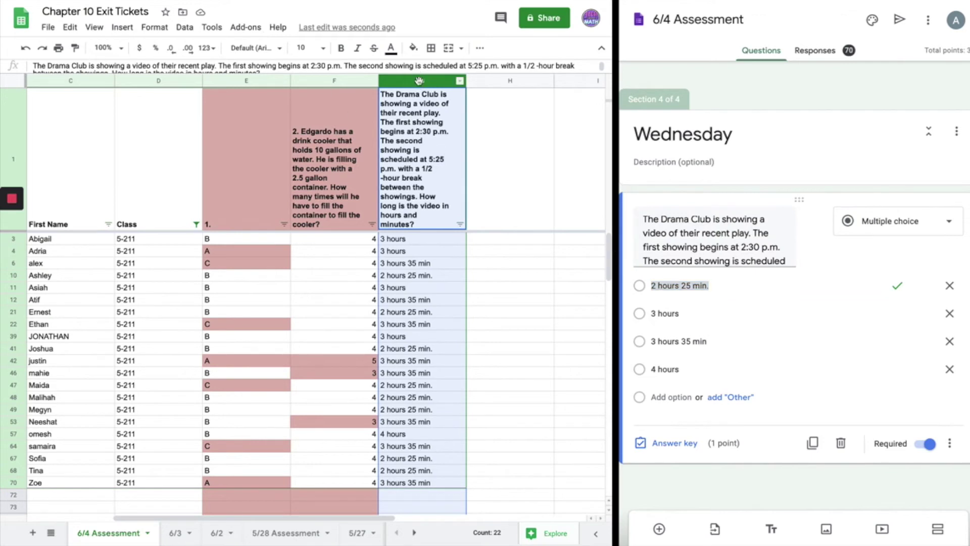
{"action": "left_click", "coordinate": [154, 27]}
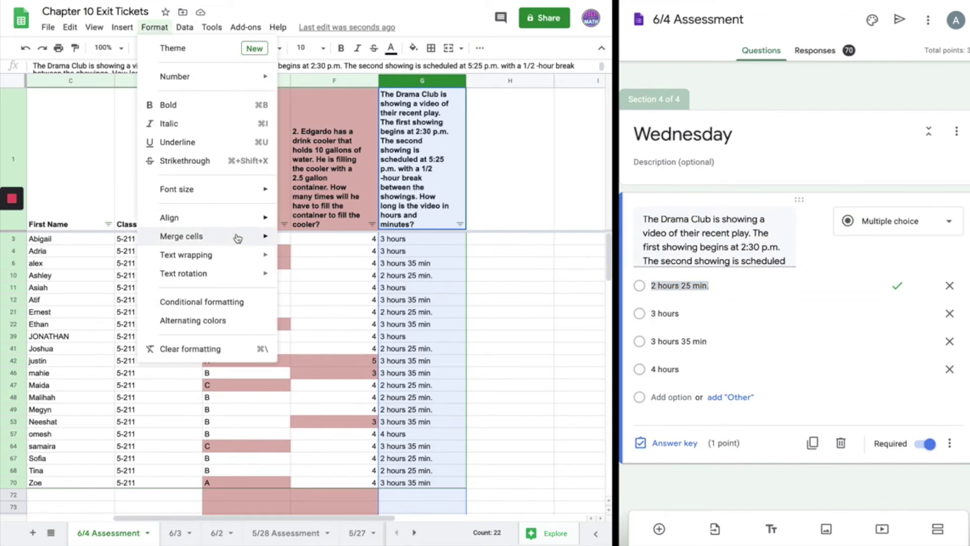
{"action": "left_click", "coordinate": [227, 302]}
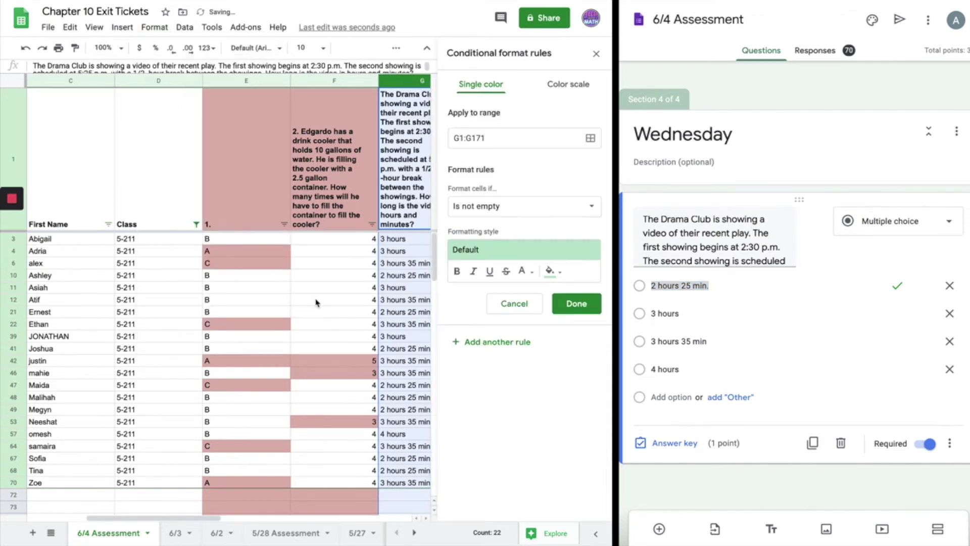
{"action": "left_click", "coordinate": [534, 214]}
{"action": "left_click", "coordinate": [535, 243]}
{"action": "left_click", "coordinate": [534, 233]}
{"action": "key", "text": "ctrl+v"}
Give the Drama Club question rule a light red fill, save it, and close the conditional formatting rules.
{"action": "left_click", "coordinate": [550, 302]}
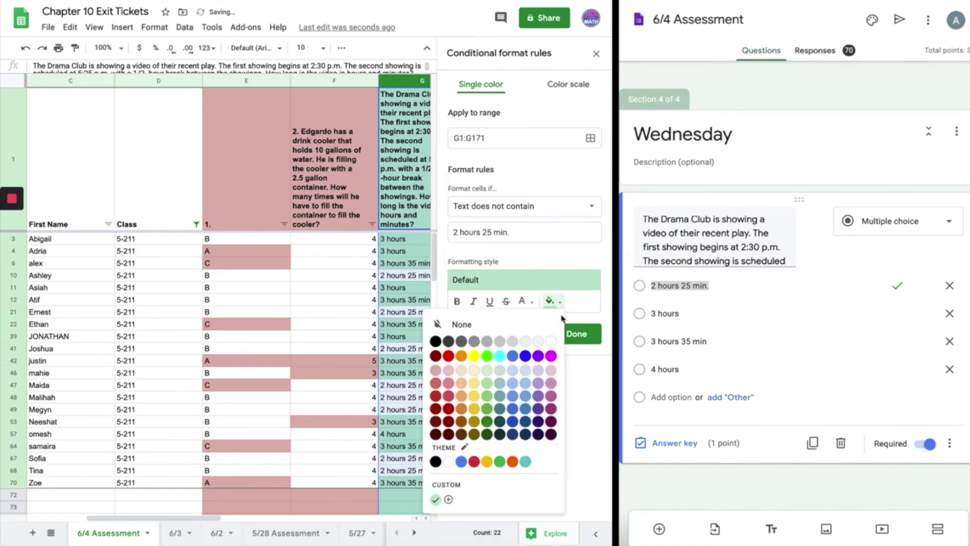
{"action": "left_click", "coordinate": [436, 372]}
{"action": "left_click", "coordinate": [579, 335]}
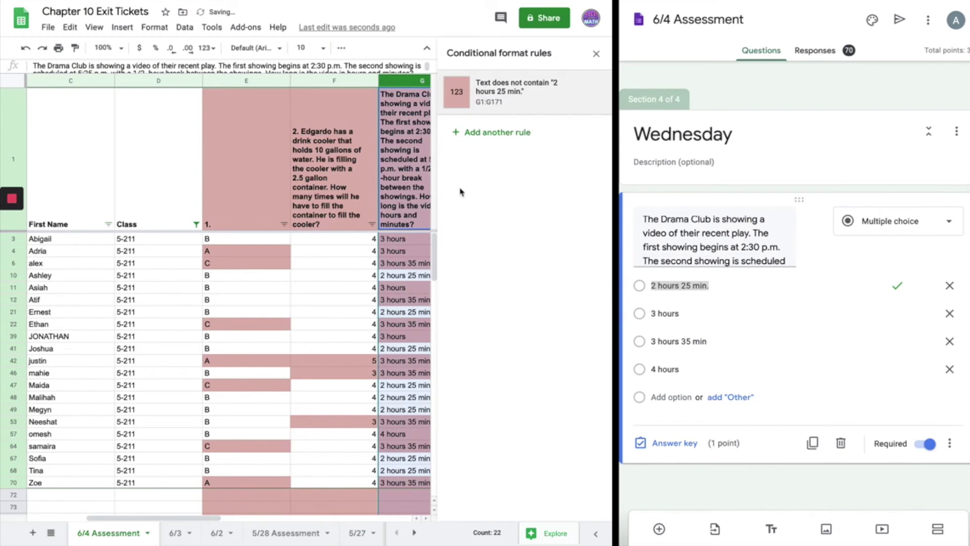
{"action": "left_click", "coordinate": [595, 55]}
Examine the Drama Club question column for correct and highlighted incorrect answers, and compare them with the answers to the other questions.
{"action": "left_click", "coordinate": [414, 275]}
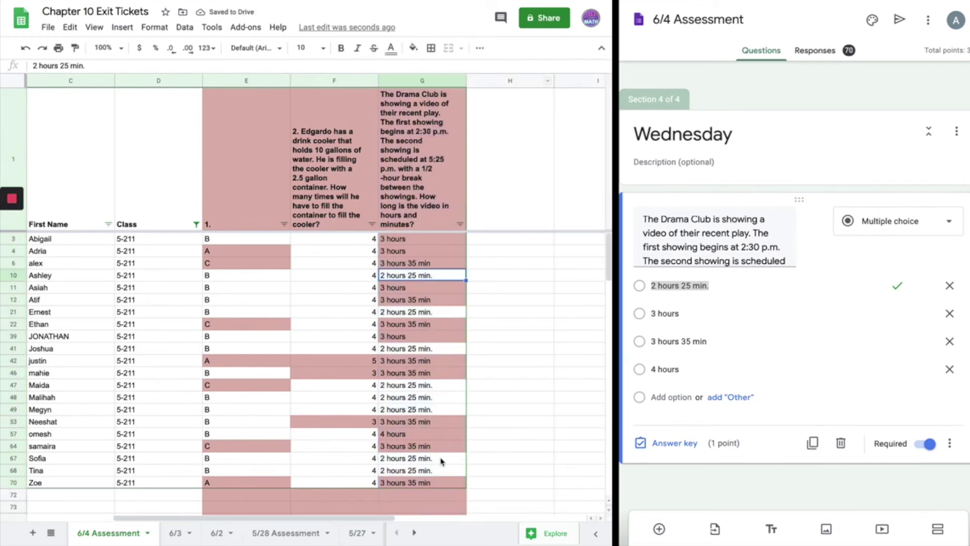
{"action": "left_click", "coordinate": [414, 197]}
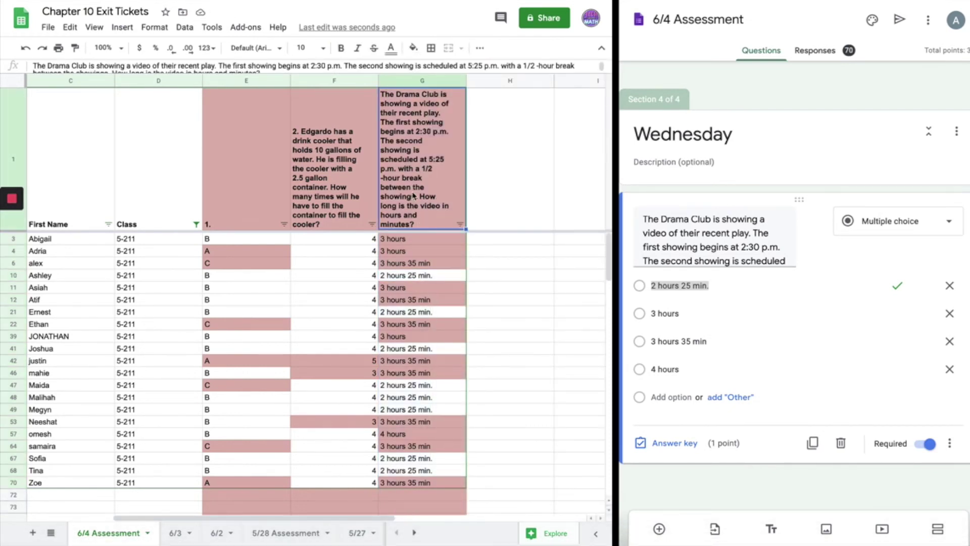
{"action": "left_click", "coordinate": [415, 471]}
{"action": "left_click", "coordinate": [412, 458]}
{"action": "left_click", "coordinate": [412, 397]}
{"action": "left_click", "coordinate": [416, 385]}
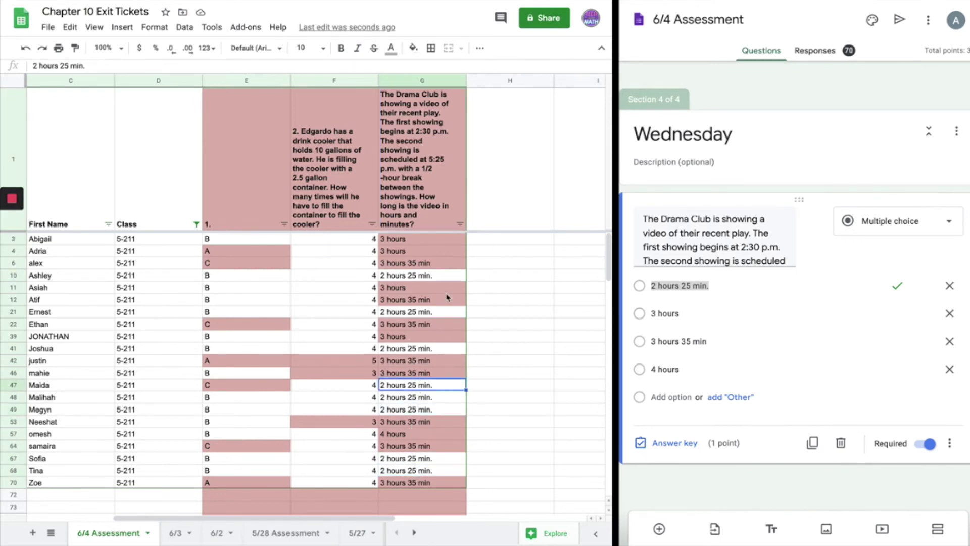
{"action": "scroll", "coordinate": [578, 277], "scroll_direction": "down", "scroll_amount": 2}
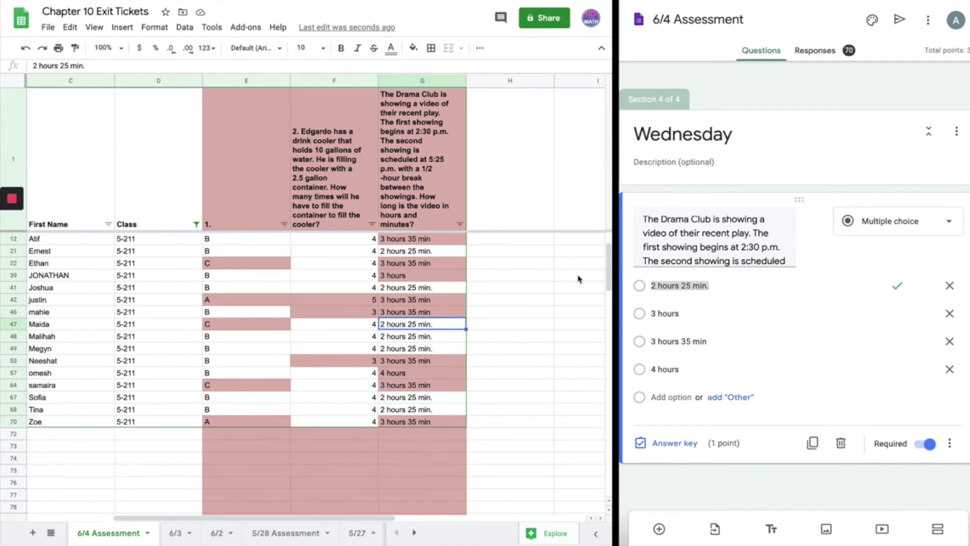
{"action": "scroll", "coordinate": [556, 275], "scroll_direction": "up", "scroll_amount": 2}
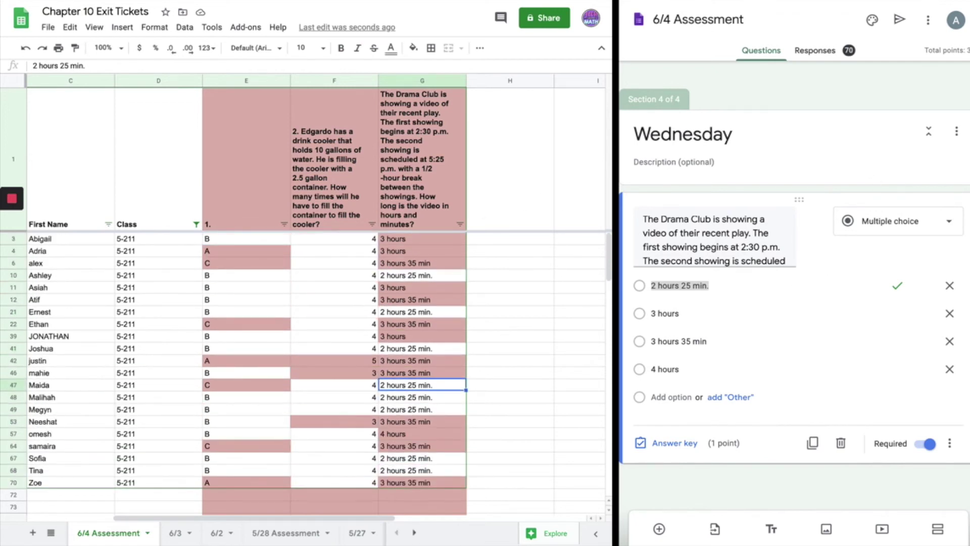
{"action": "left_click", "coordinate": [808, 499]}
{"action": "left_click", "coordinate": [381, 312]}
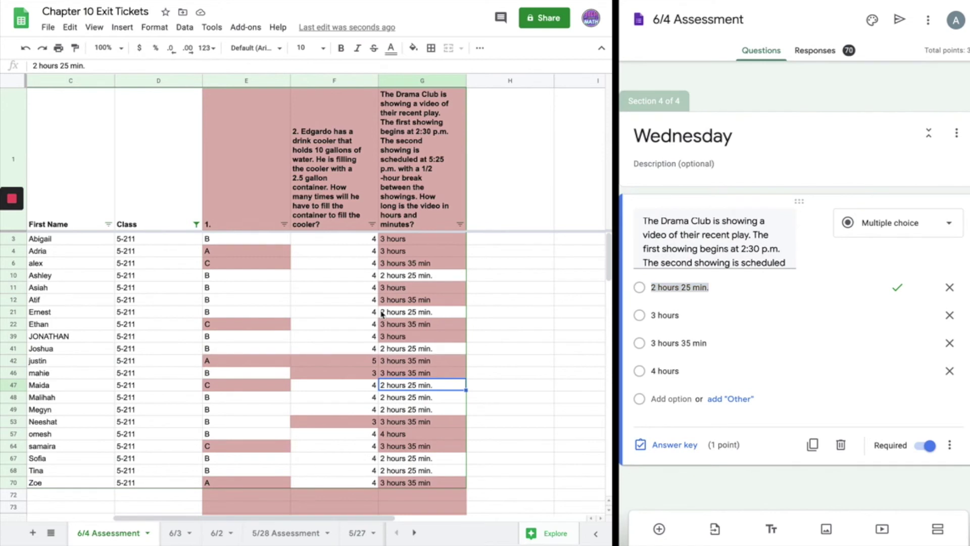
{"action": "left_click", "coordinate": [287, 313]}
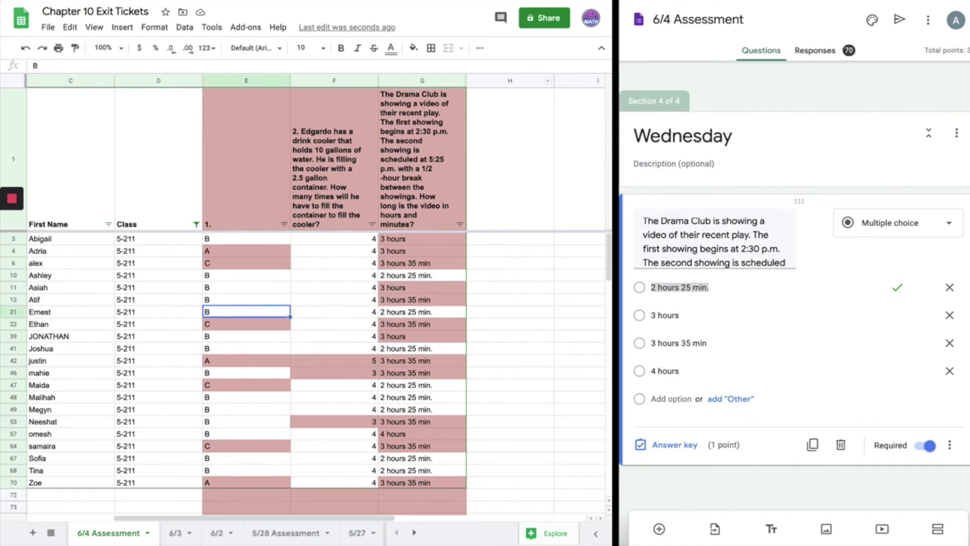